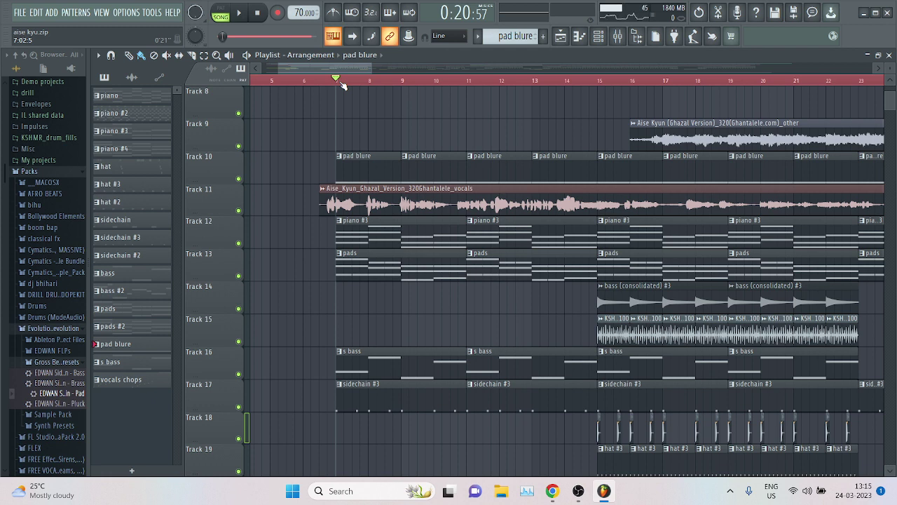
Step: Play the start of the intro from just before bar 3, stopping playback shortly after the instrumental comes in
scroll(342, 84, "down", 4)
scroll(307, 187, "up", 3)
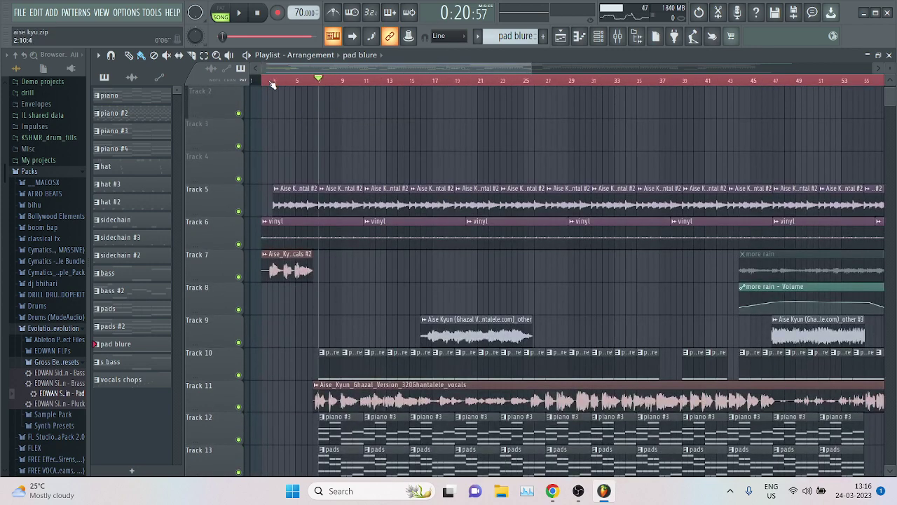
scroll(272, 83, "up", 4)
left_click_drag(295, 81, 287, 80)
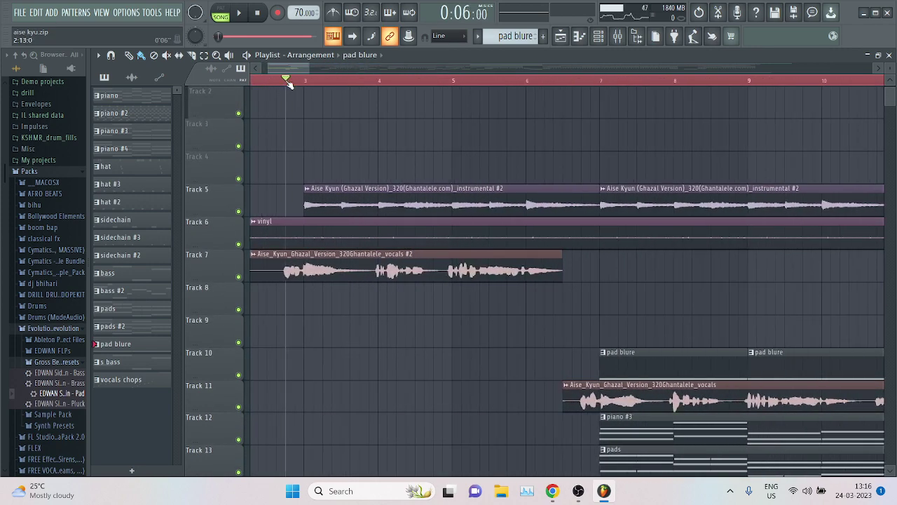
key("space")
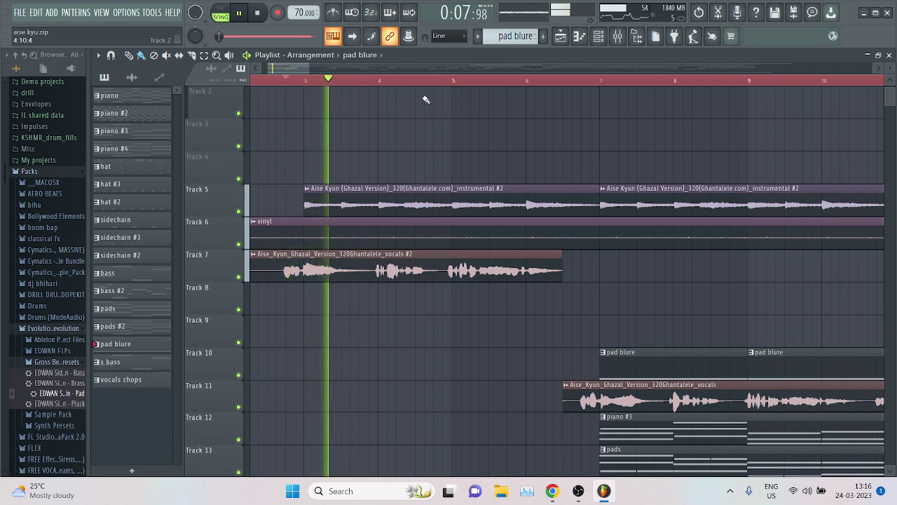
scroll(311, 182, "down", 4)
scroll(311, 183, "up", 1)
key("space")
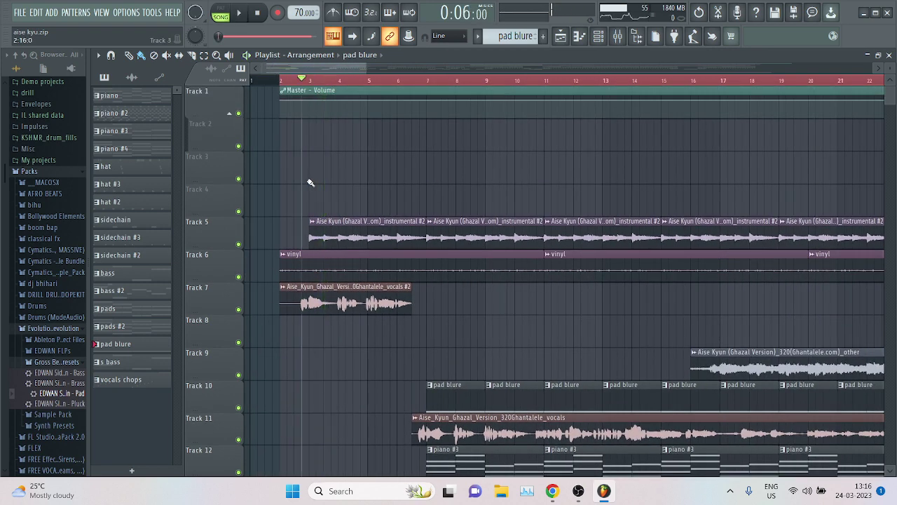
Step: Save the project
key("ctrl+s")
scroll(372, 202, "down", 5)
scroll(351, 210, "up", 3)
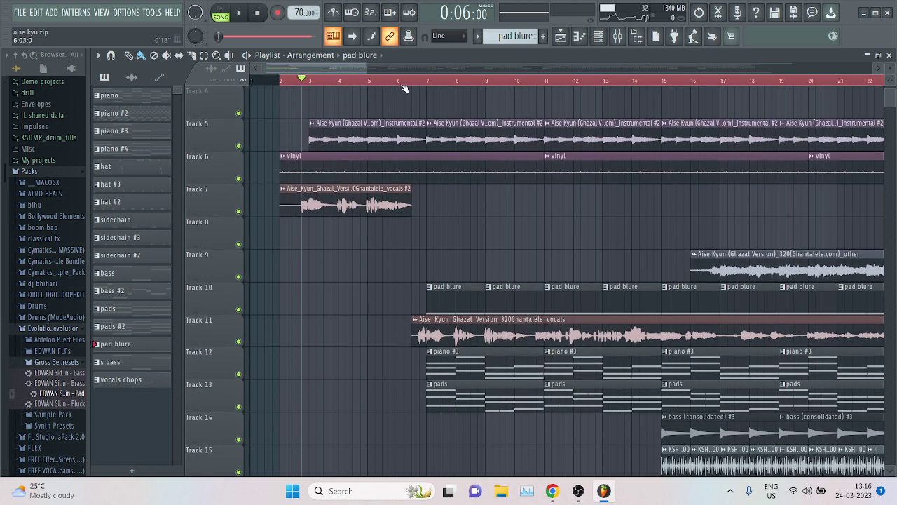
Step: Play the intro from just after bar 2 until the piano, pads and pad blure clips have entered at bar 7
left_click(398, 80)
scroll(427, 80, "down", 3)
scroll(336, 176, "up", 3)
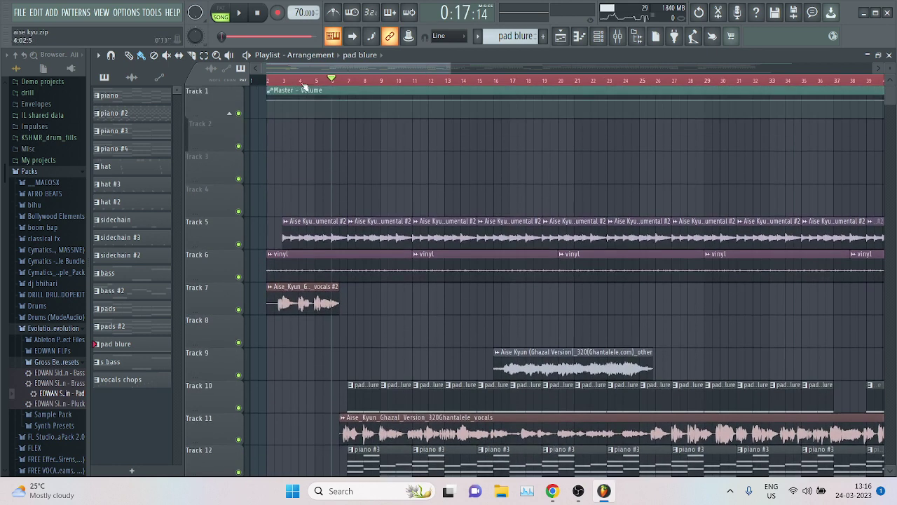
left_click(269, 80)
key("space")
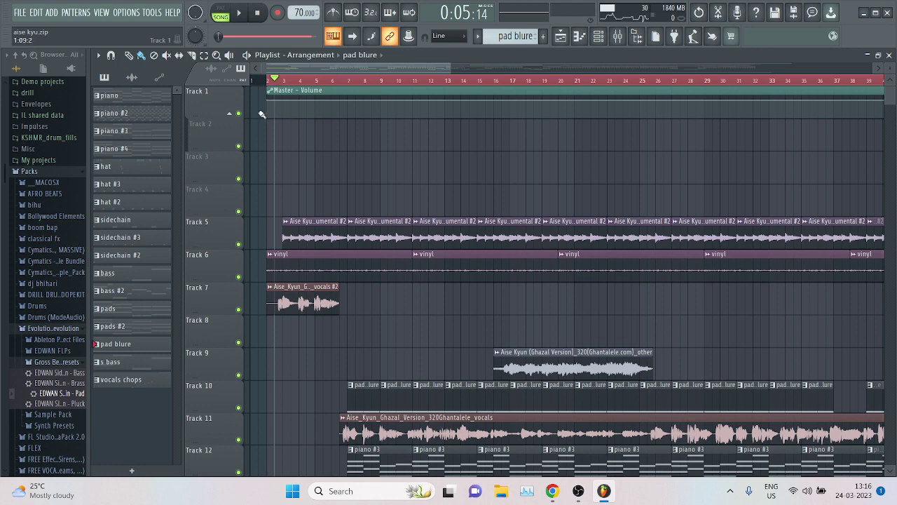
scroll(262, 115, "down", 2)
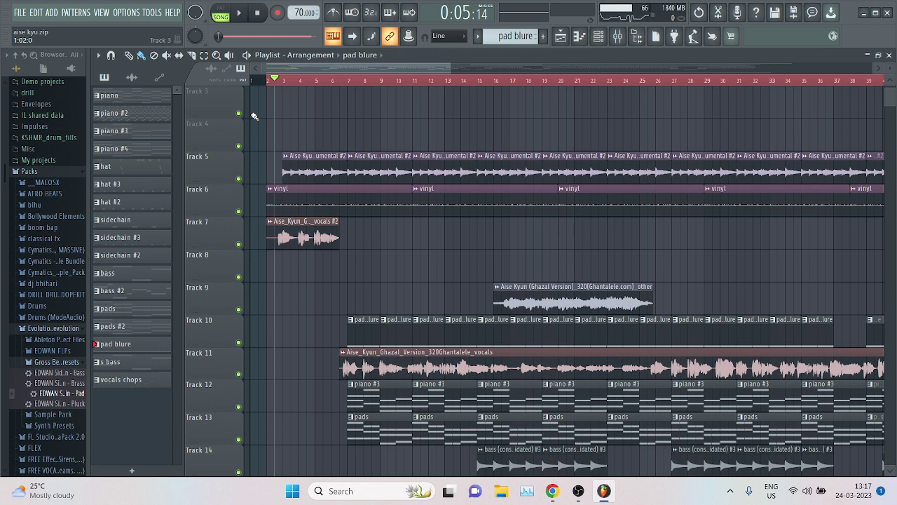
key("space")
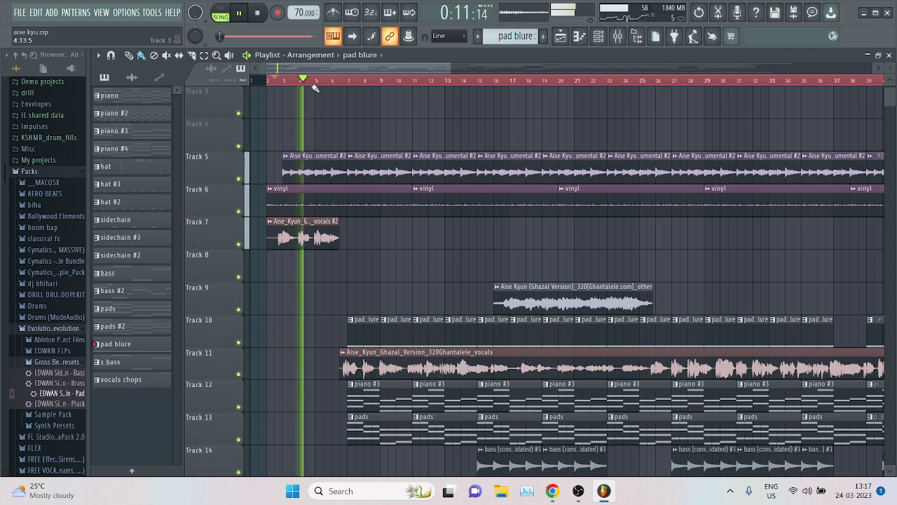
scroll(323, 83, "up", 3)
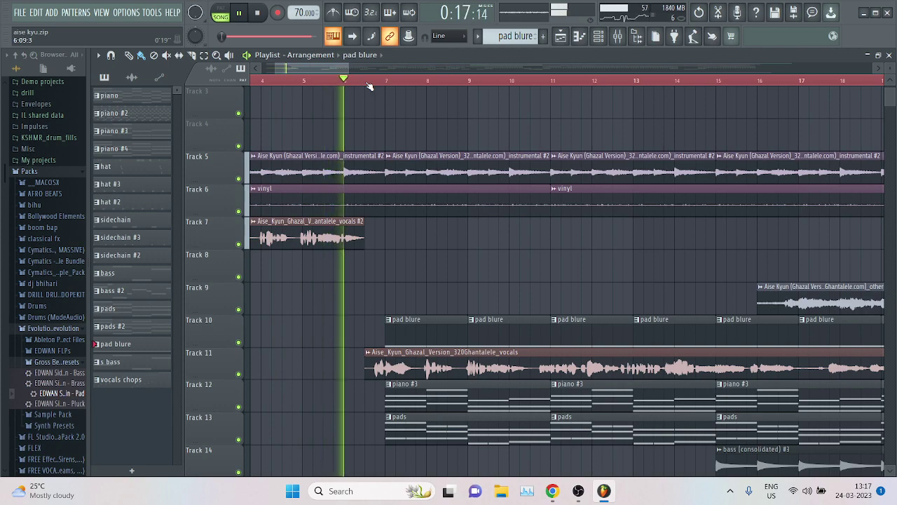
scroll(366, 115, "down", 5)
scroll(363, 114, "up", 4)
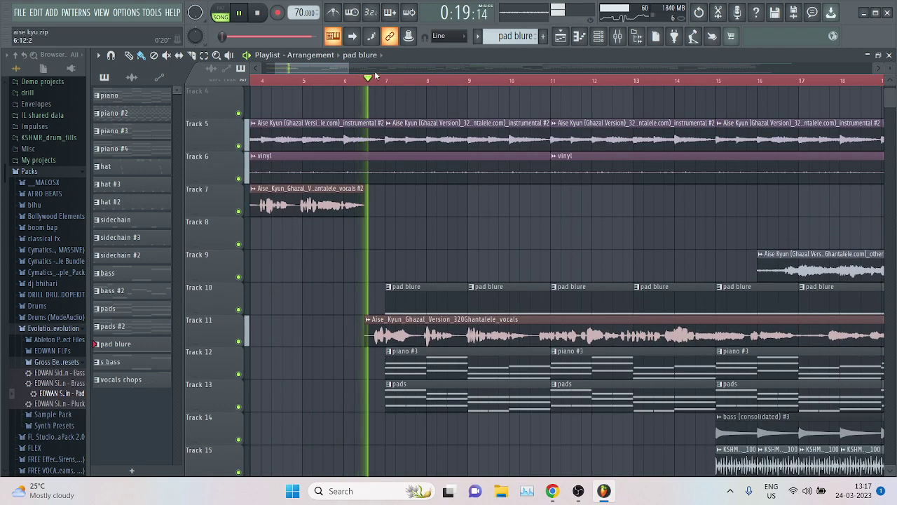
scroll(376, 79, "down", 3)
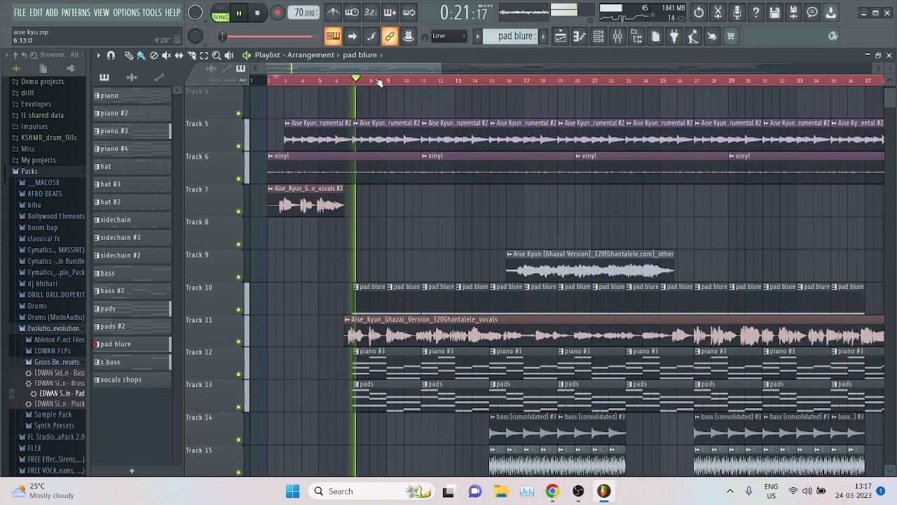
key("space")
Step: Play the section from bar 15, where the bass and drums enter, and look through the clips on the lower tracks
left_click(490, 82)
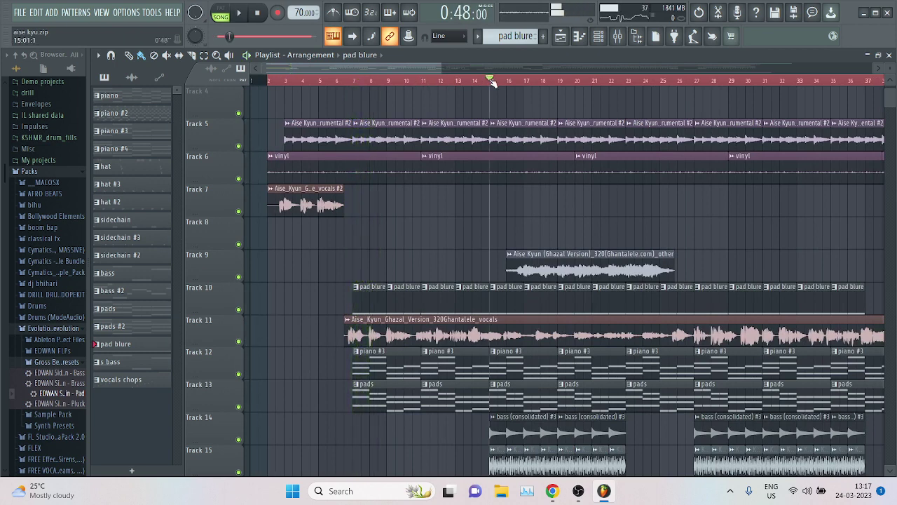
scroll(657, 99, "down", 4)
key("space")
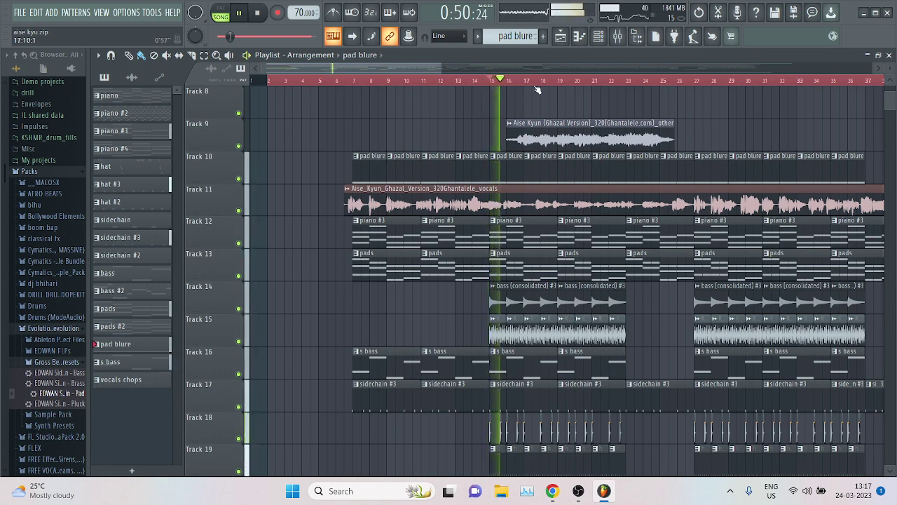
scroll(532, 89, "down", 3)
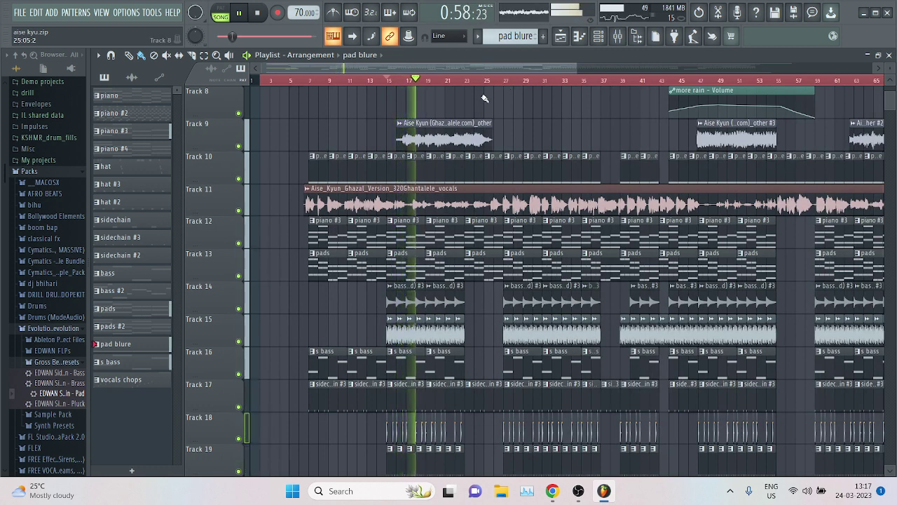
scroll(357, 126, "down", 5)
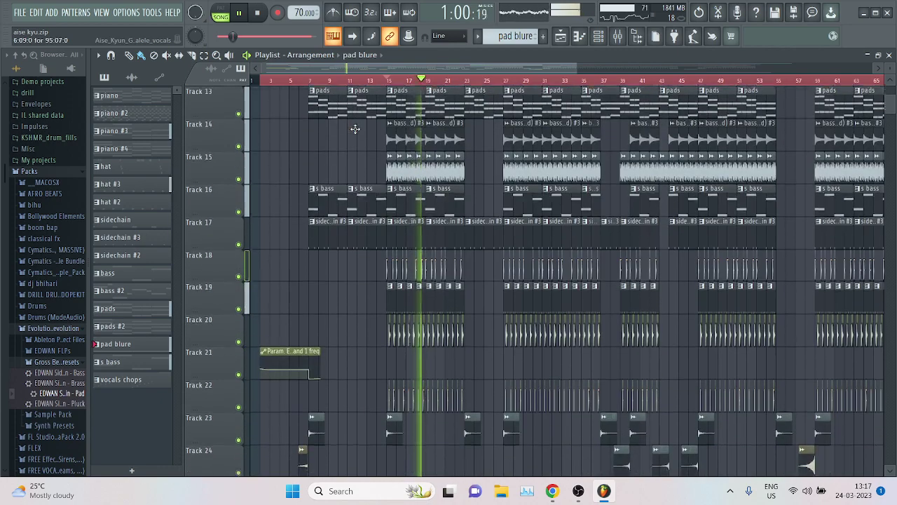
key("space")
Step: Return the playhead to bar 2 and solo the vinyl noise on Track 6
scroll(350, 122, "up", 12)
scroll(268, 84, "up", 7)
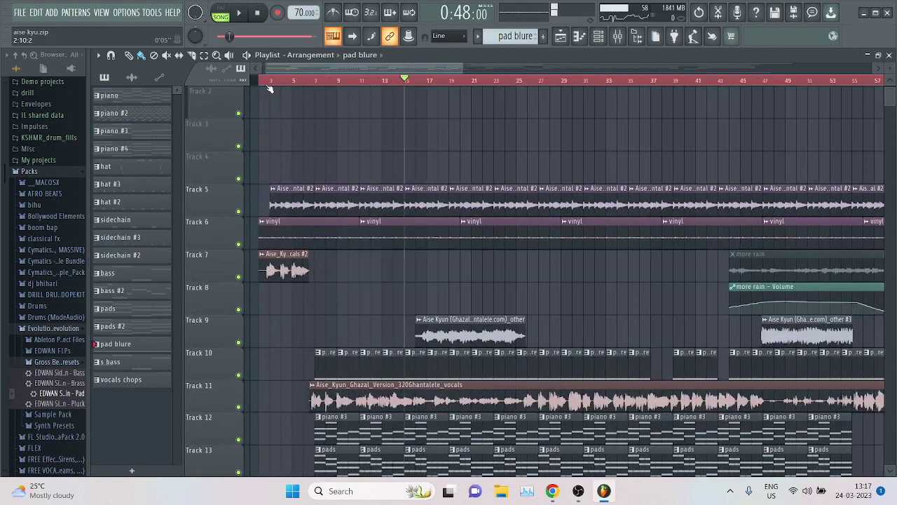
left_click(268, 84)
scroll(325, 84, "down", 3)
scroll(319, 85, "down", 1)
left_click(309, 83)
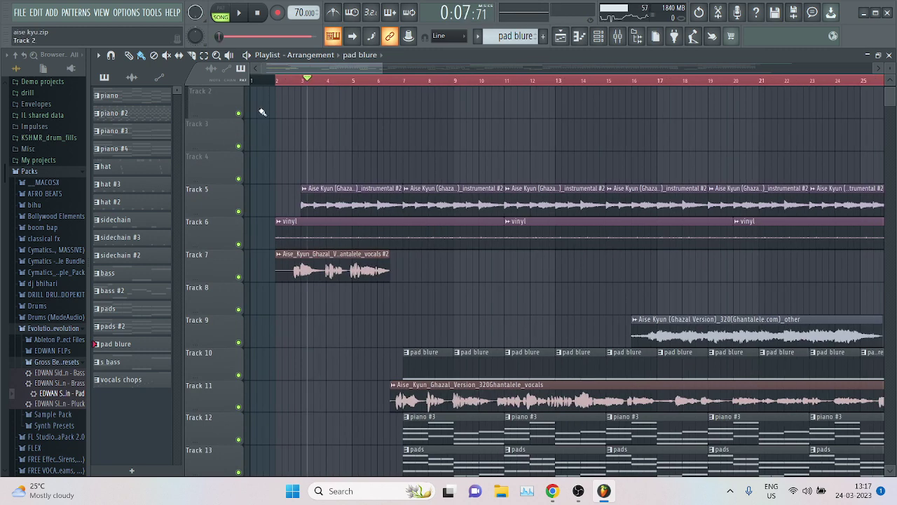
scroll(281, 82, "up", 3)
left_click(281, 83)
left_click(239, 244, "ctrl")
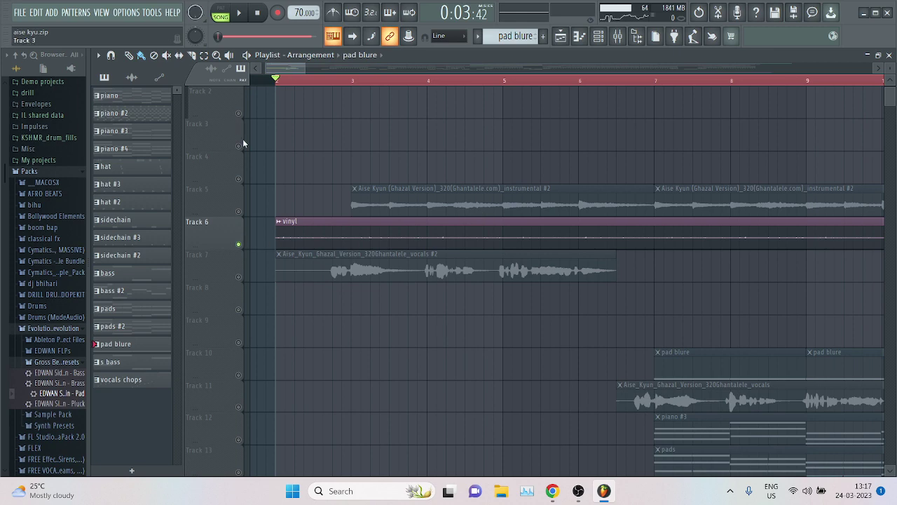
Step: Enable the Master - Volume automation on Track 1 and play the soloed vinyl briefly from bar 2
scroll(316, 174, "down", 7)
scroll(316, 174, "up", 8)
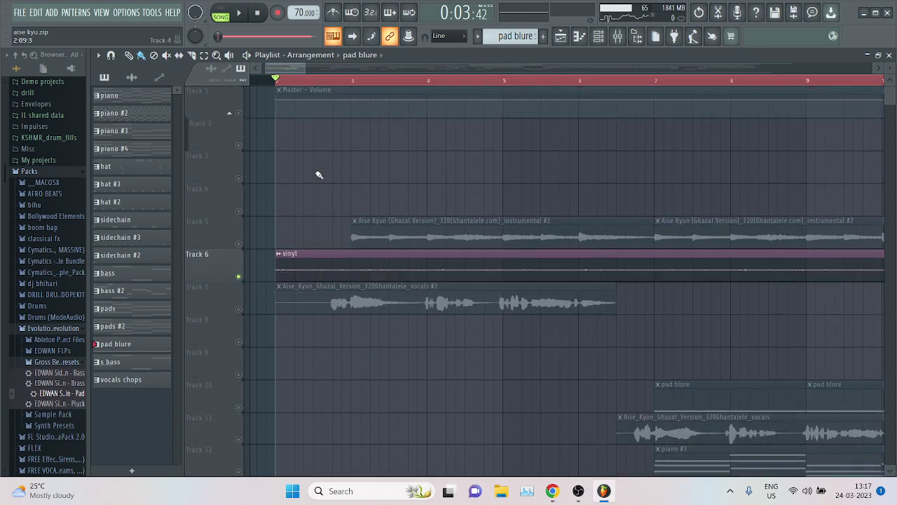
left_click(239, 113)
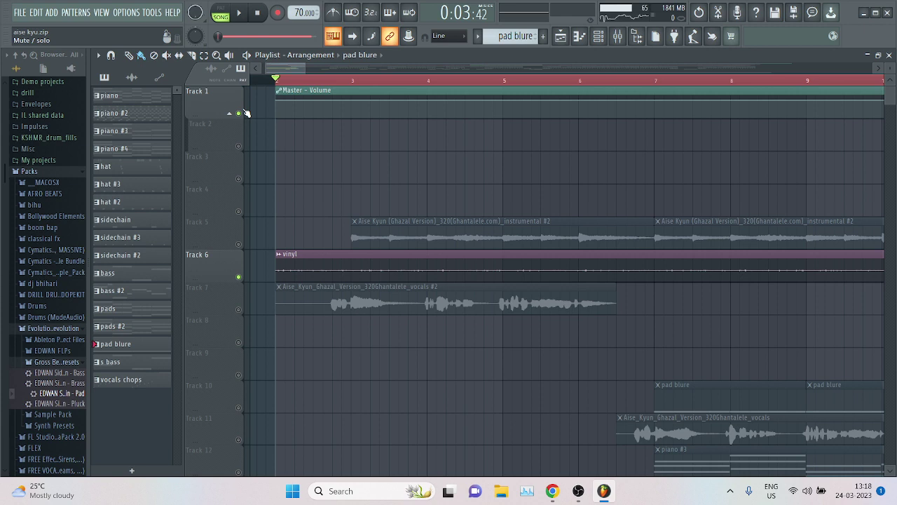
key("space")
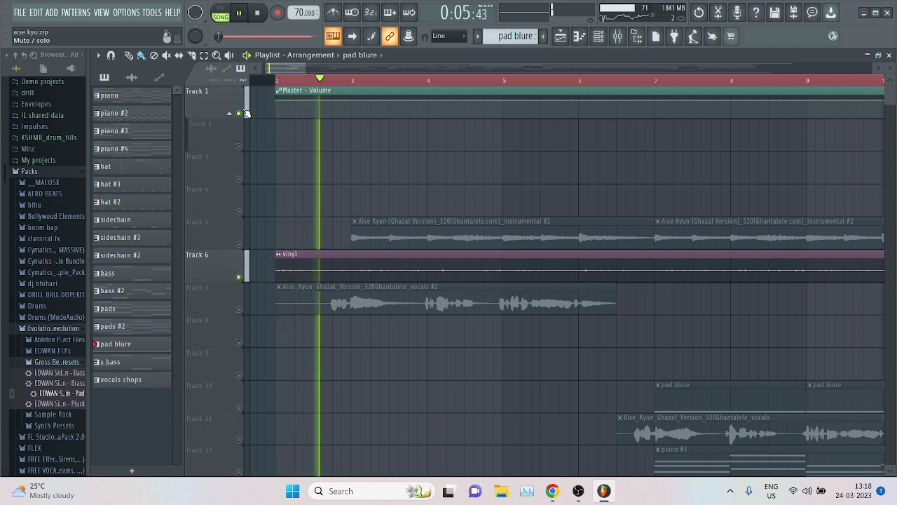
key("space")
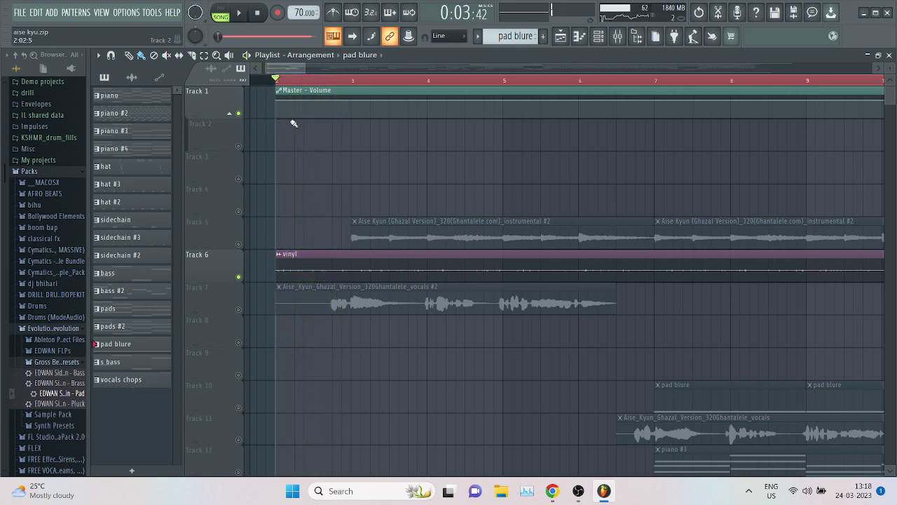
Step: Switch to OBS to check the recording status and return to the FL Studio playlist
scroll(367, 82, "down", 4)
left_click(578, 491)
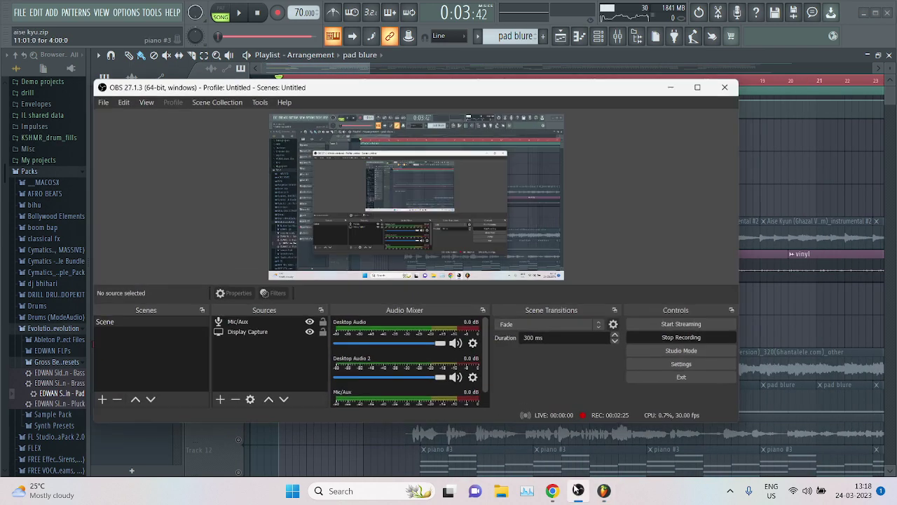
left_click(578, 492)
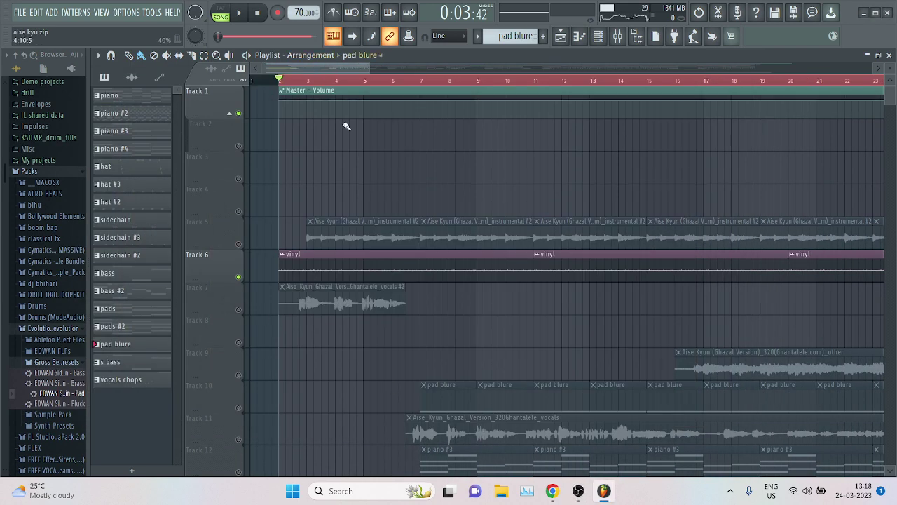
Step: Turn all tracks back on and play the full mix briefly from bar 2
left_click(239, 244)
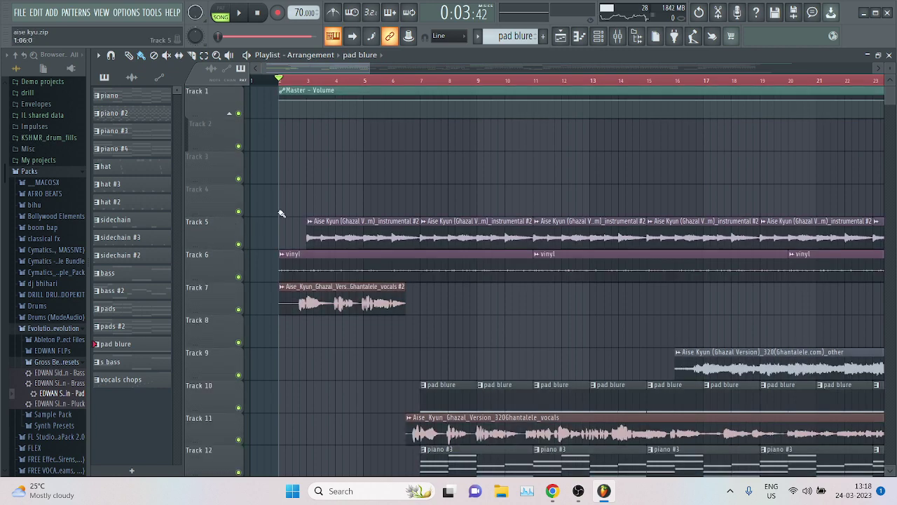
key("space")
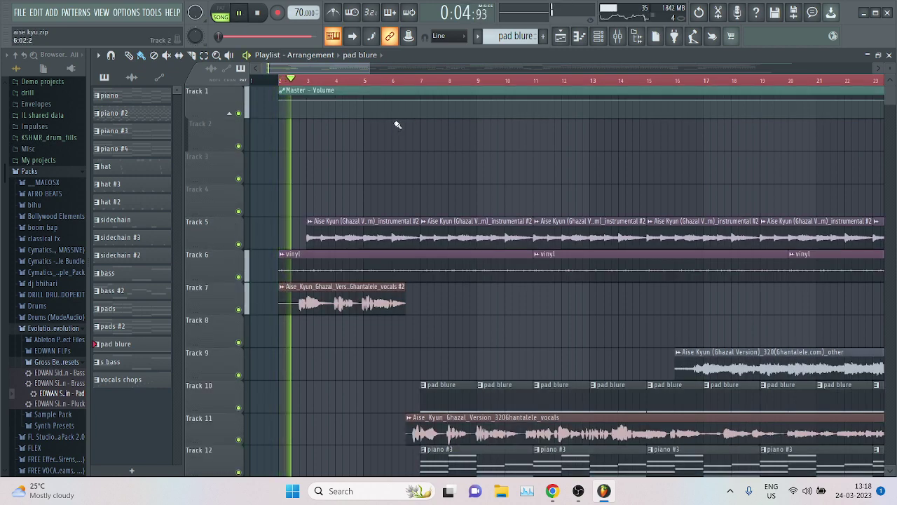
scroll(395, 127, "down", 3)
key("space")
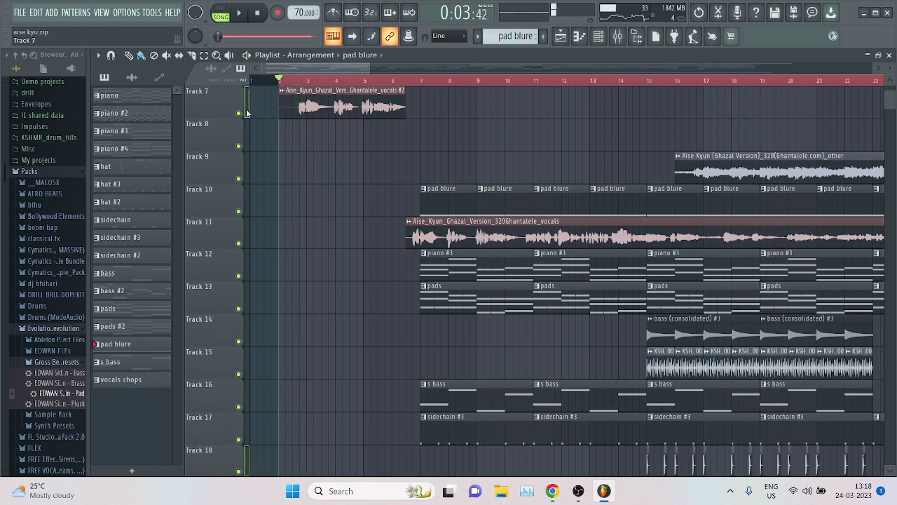
Step: Solo the intro vocals on Track 7, and enable the Param. EQ 2 automation on Track 21 and the vocals on Track 11
right_click(238, 113)
scroll(244, 158, "down", 5)
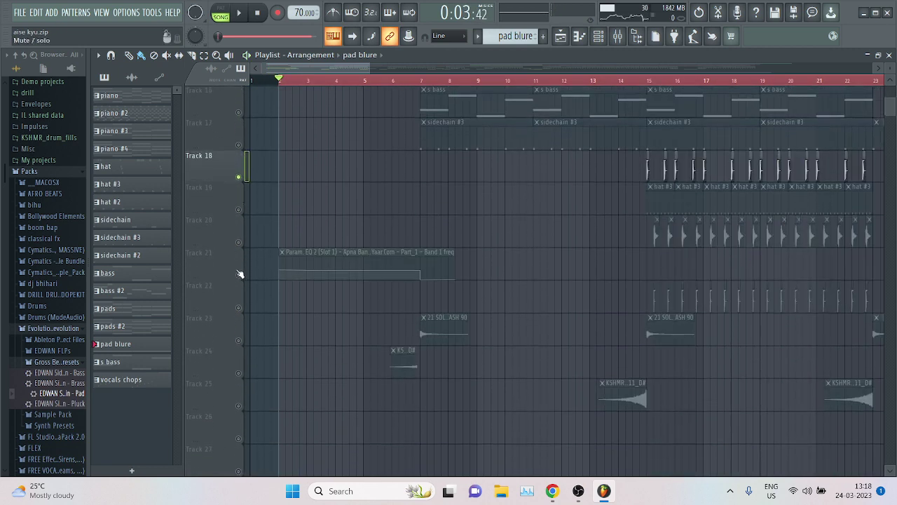
right_click(238, 275)
left_click(356, 80)
scroll(374, 133, "up", 5)
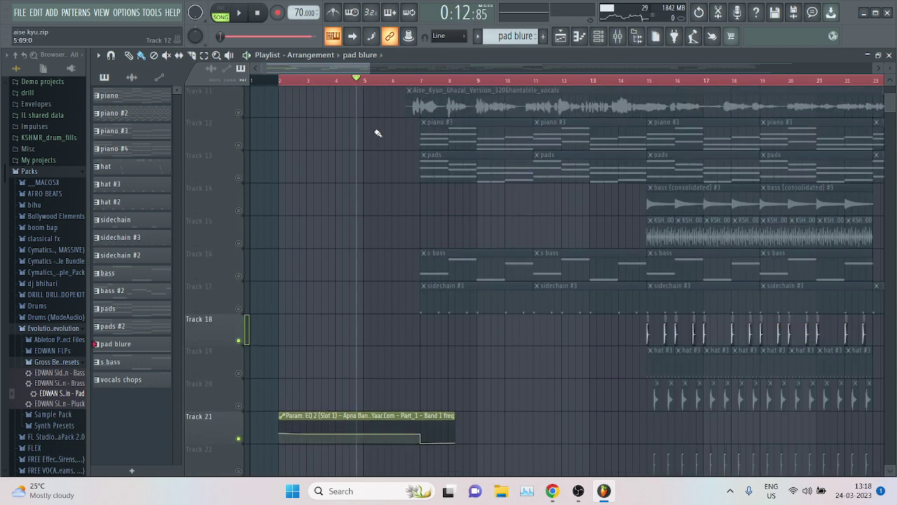
left_click(238, 243)
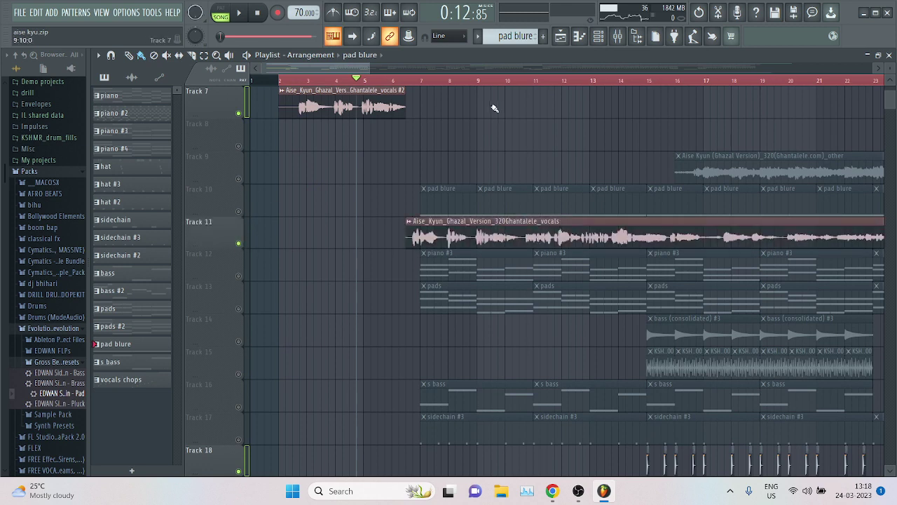
Step: Compare the filtered intro vocal between bars 2 and 3 with the opening of the Track 11 vocal by playing both
left_click(393, 80)
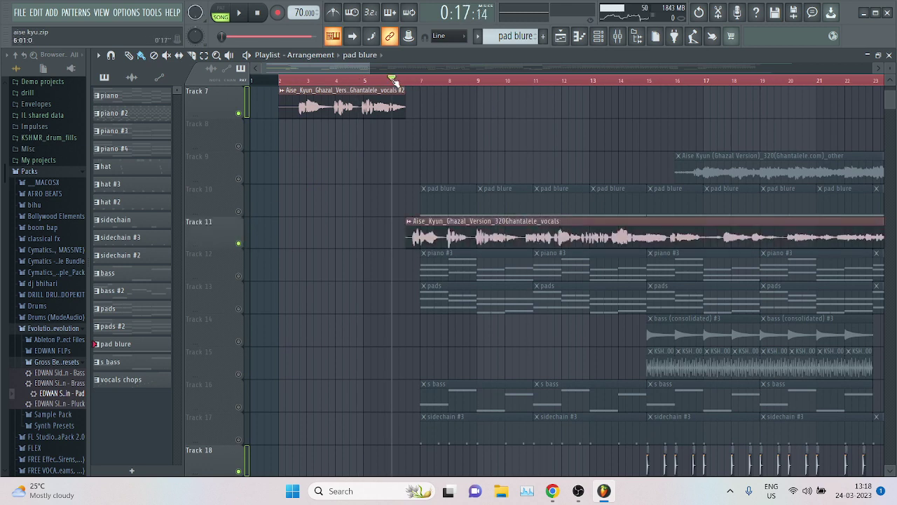
left_click(294, 81)
key("space")
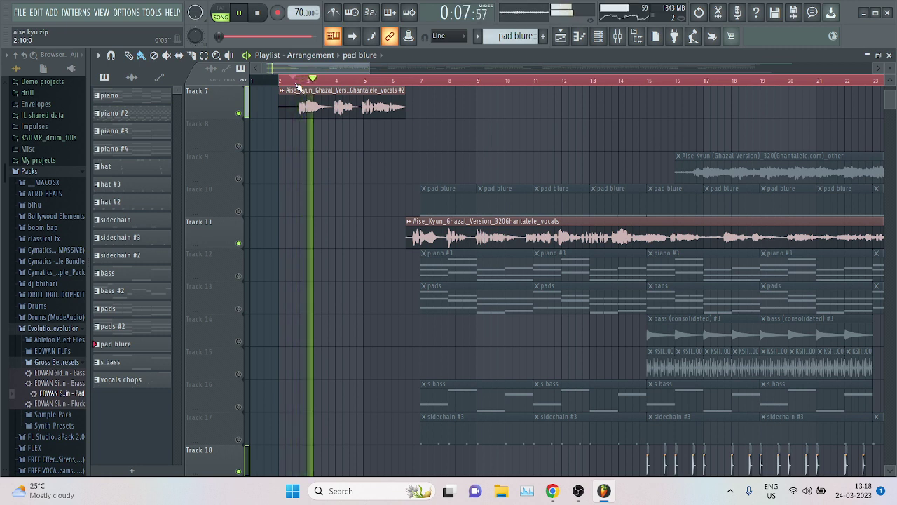
left_click(406, 81)
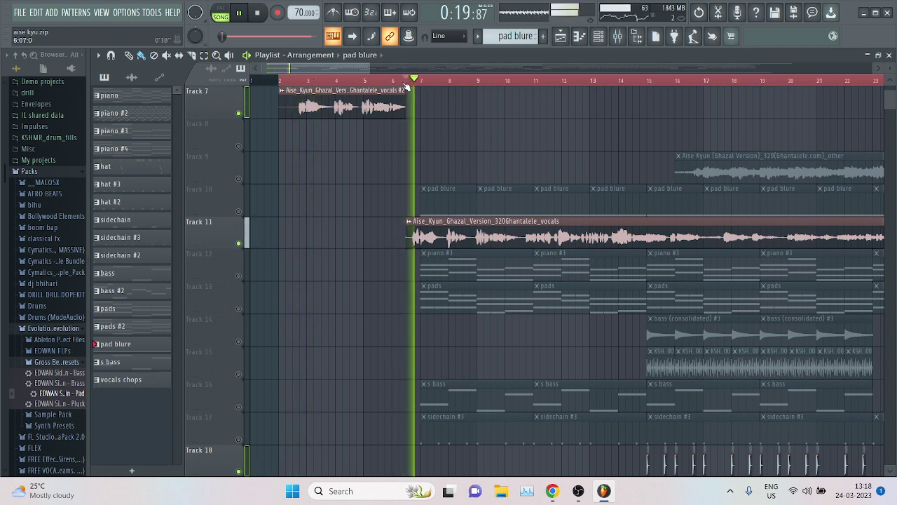
left_click(323, 82)
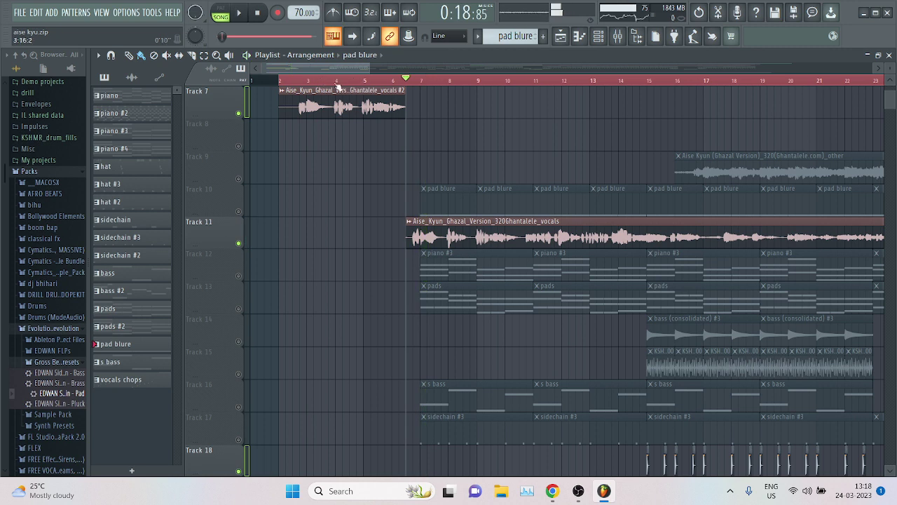
Step: Play the opening of the Track 11 vocal on its own from between bars 6 and 7
left_click(398, 82)
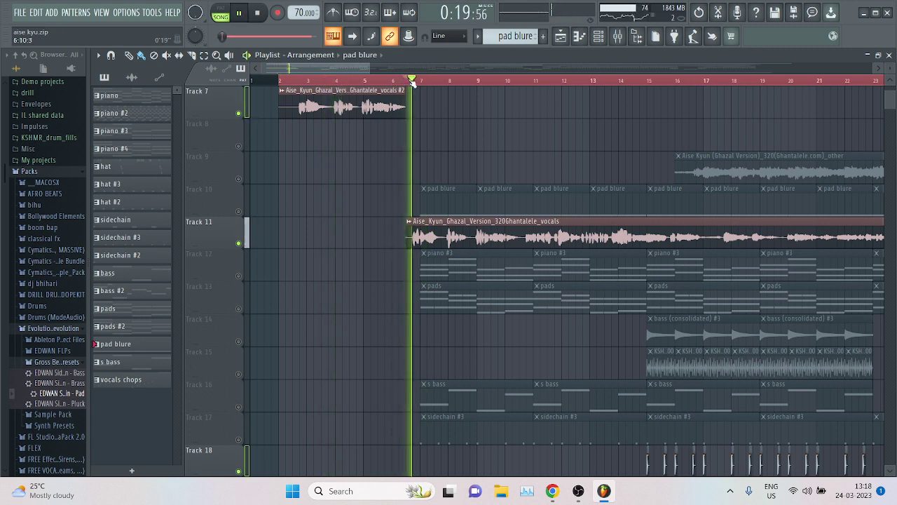
scroll(301, 210, "up", 4)
key("space")
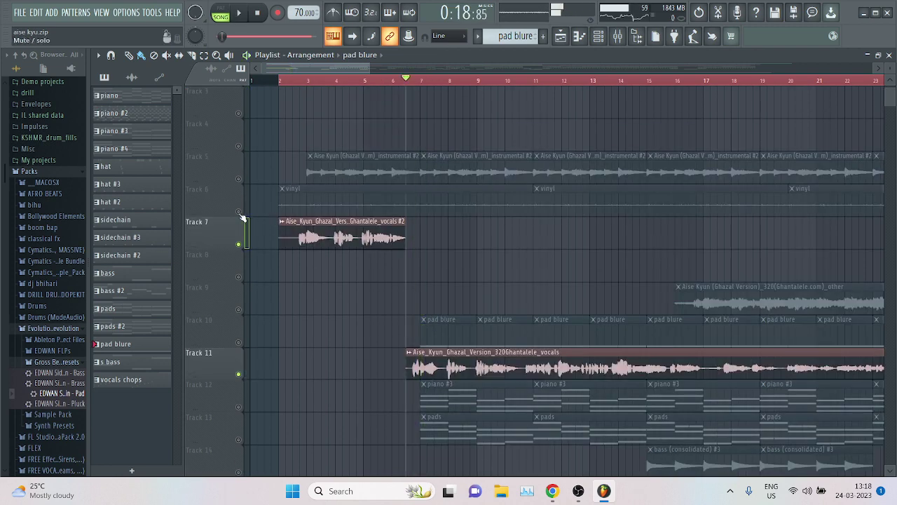
Step: Turn all playlist tracks back on and play the full mix from bar 5 through the drop into bar 7, viewing the tracks that enter
right_click(239, 212)
right_click(238, 211)
left_click(371, 83)
scroll(362, 147, "down", 12)
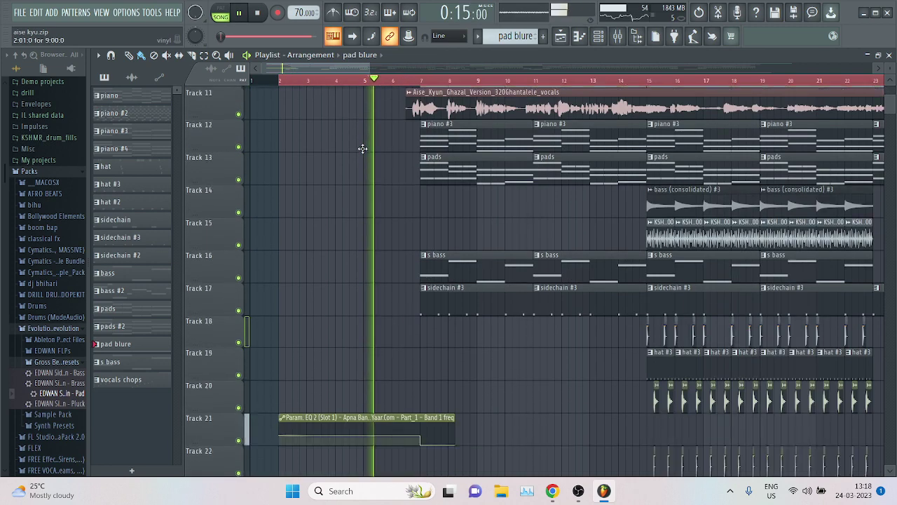
key("space")
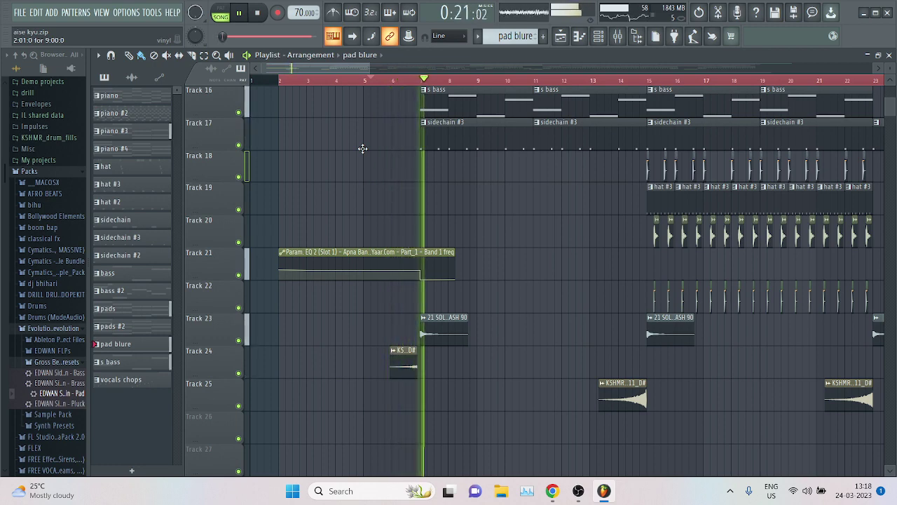
scroll(362, 147, "up", 5)
scroll(359, 140, "down", 3)
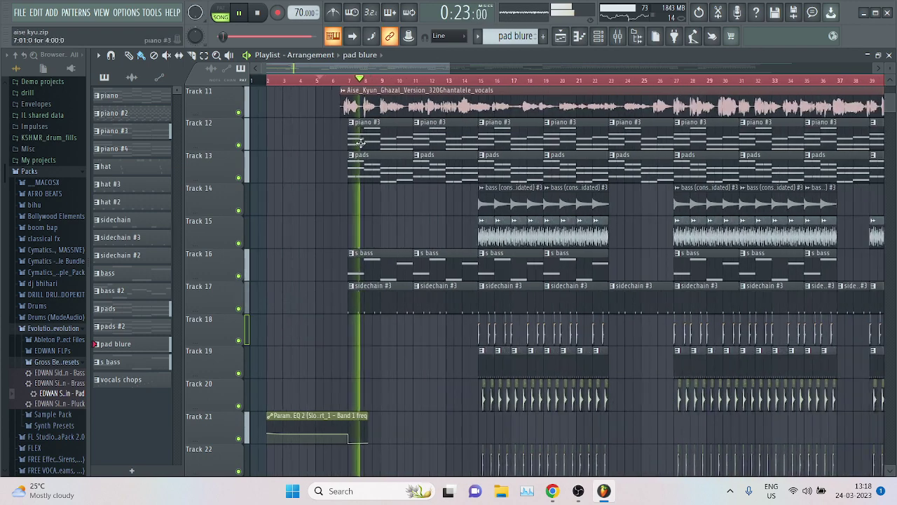
scroll(360, 142, "up", 6)
scroll(360, 141, "down", 6)
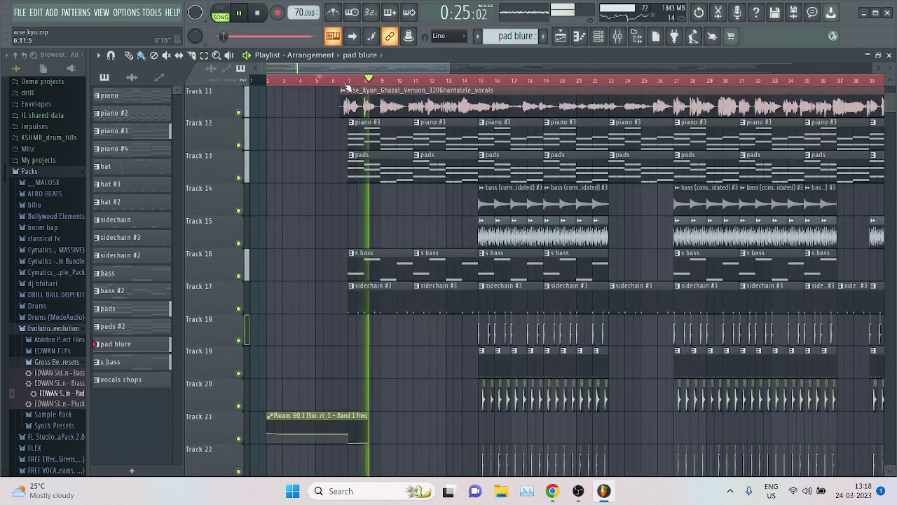
key("space")
Step: Solo the s bass pattern on Track 16 and play it from about bar 7
right_click(237, 275)
key("space")
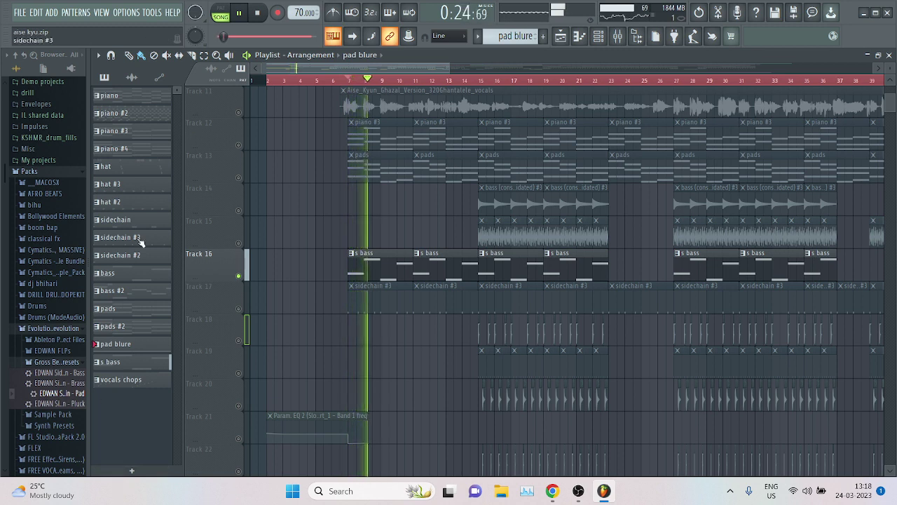
key("space")
Step: Solo the sidechain #3 pattern on Track 17, enable piano #3 on Track 12, and play them together
right_click(238, 309)
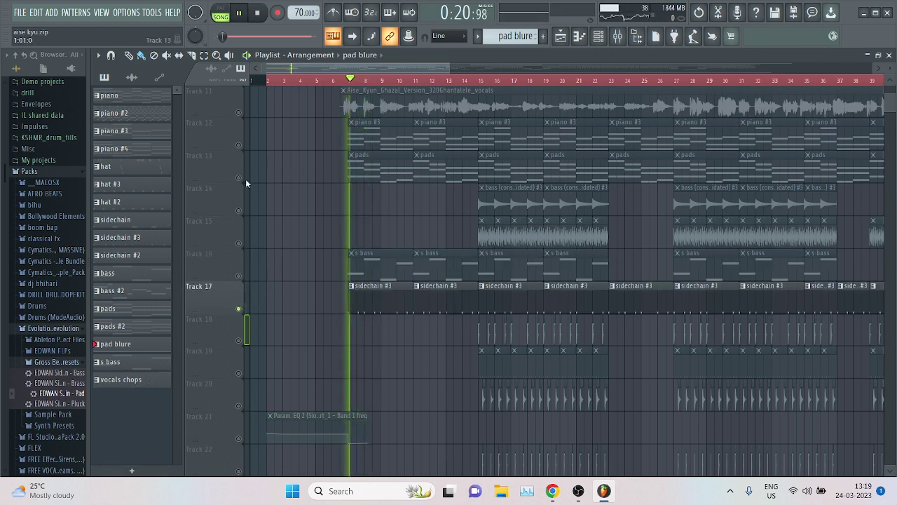
left_click(238, 145)
key("space")
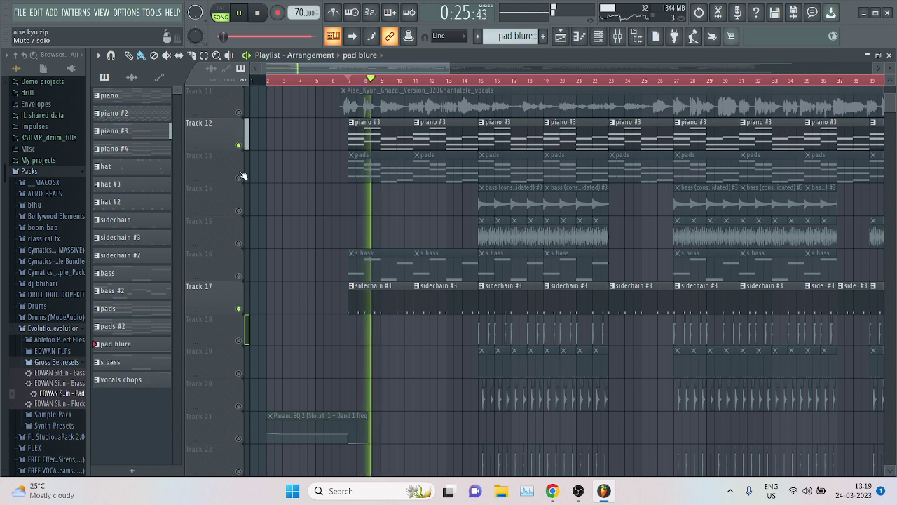
Step: Solo the pads pattern on Track 13 and play it briefly from about bar 7
right_click(238, 178)
key("space")
key("space")
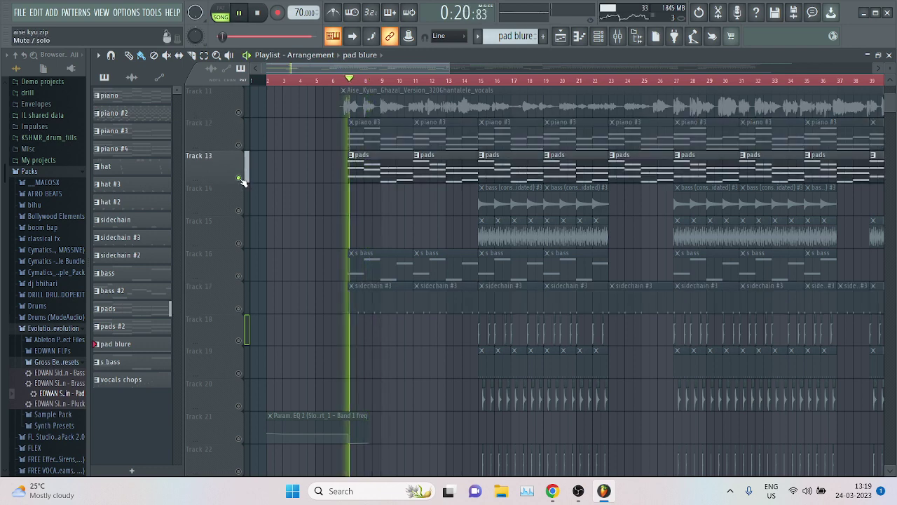
scroll(240, 184, "up", 4)
key("space")
Step: Solo the instrumental on Track 5, view its clip settings, and play it briefly from bar 3
scroll(227, 252, "up", 6)
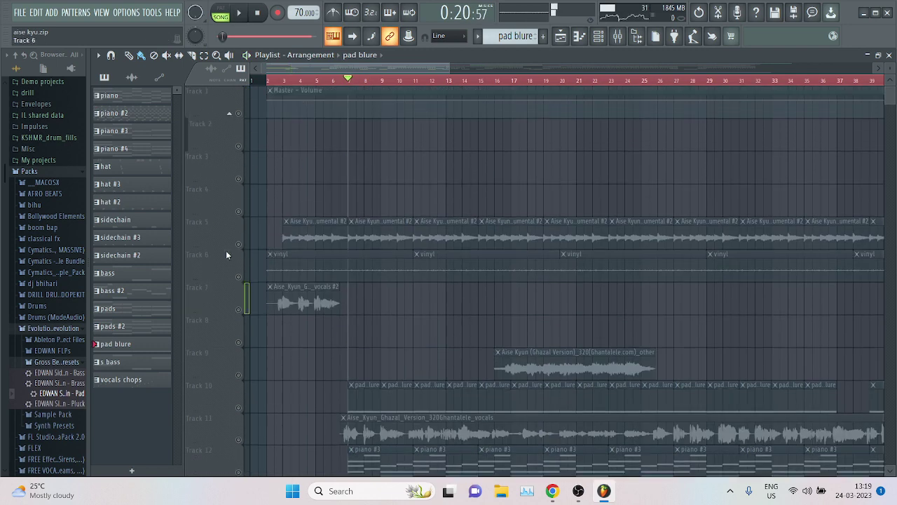
right_click(238, 243)
left_click(286, 84)
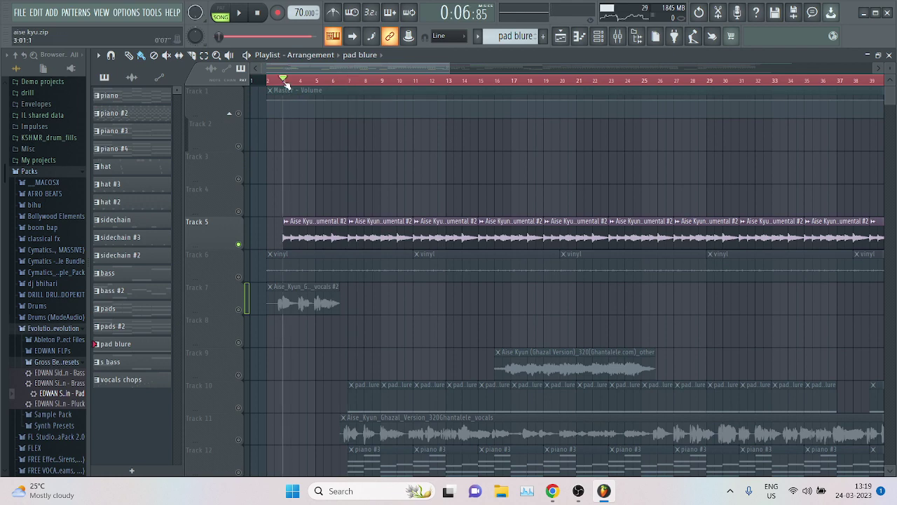
scroll(286, 82, "up", 3)
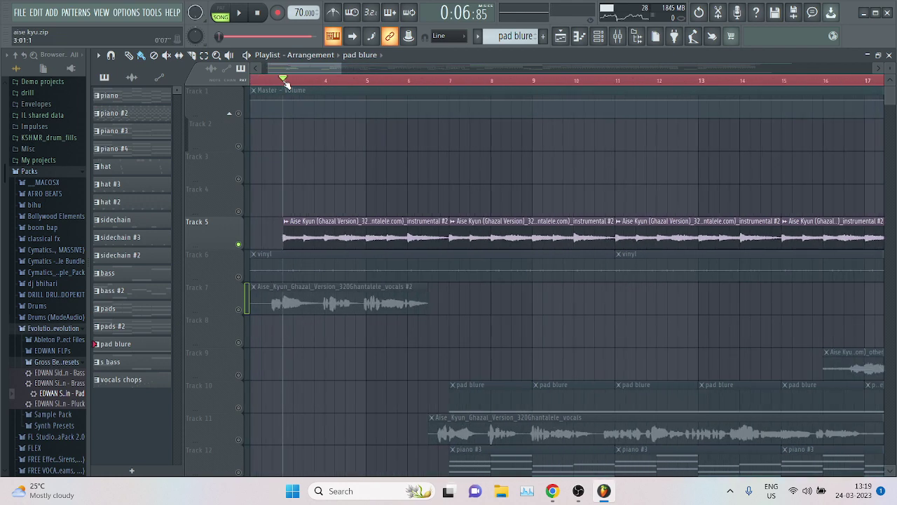
double_click(561, 235)
left_click(478, 160)
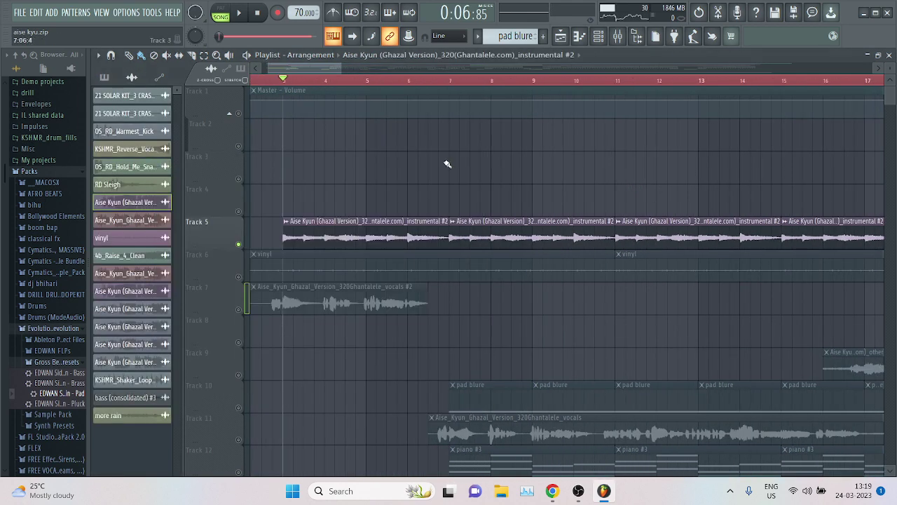
key("space")
key("space")
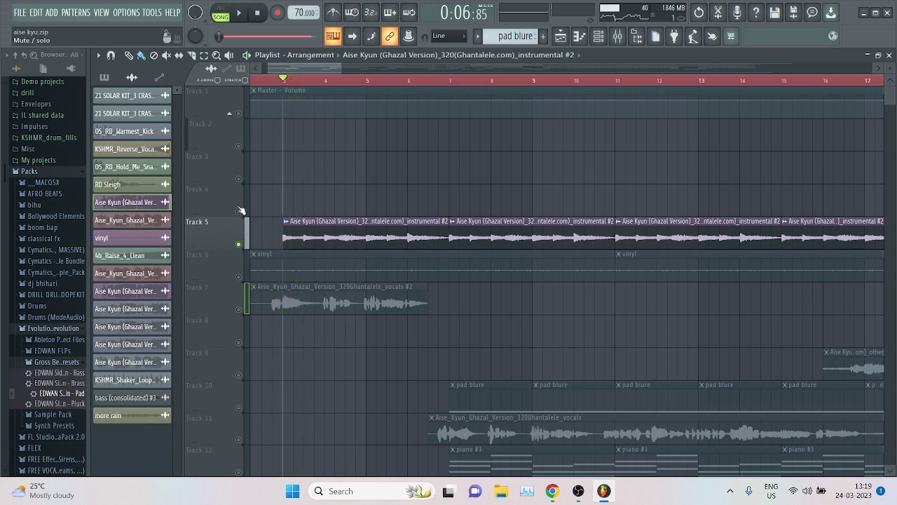
Step: Play the Track 5 instrumental alone from bar 7 and check the mixer during playback
right_click(238, 212)
right_click(239, 213)
left_click(450, 81)
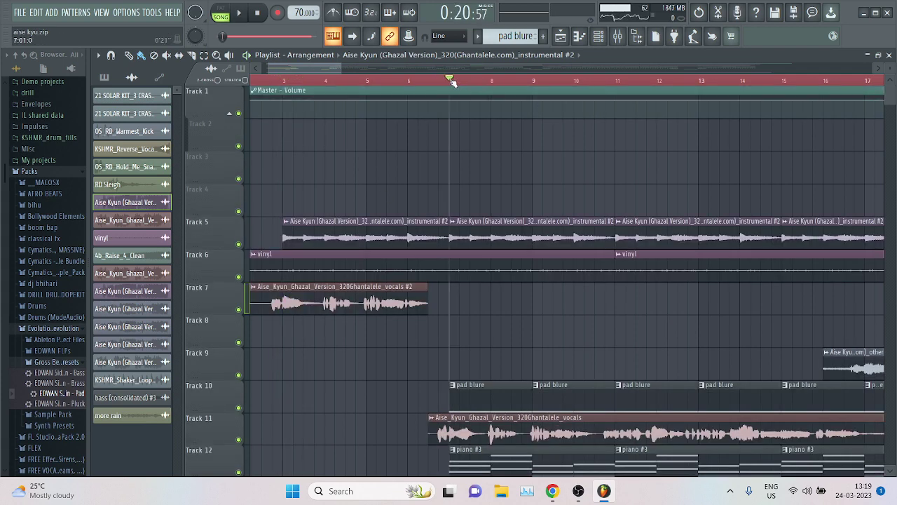
right_click(239, 244)
key("space")
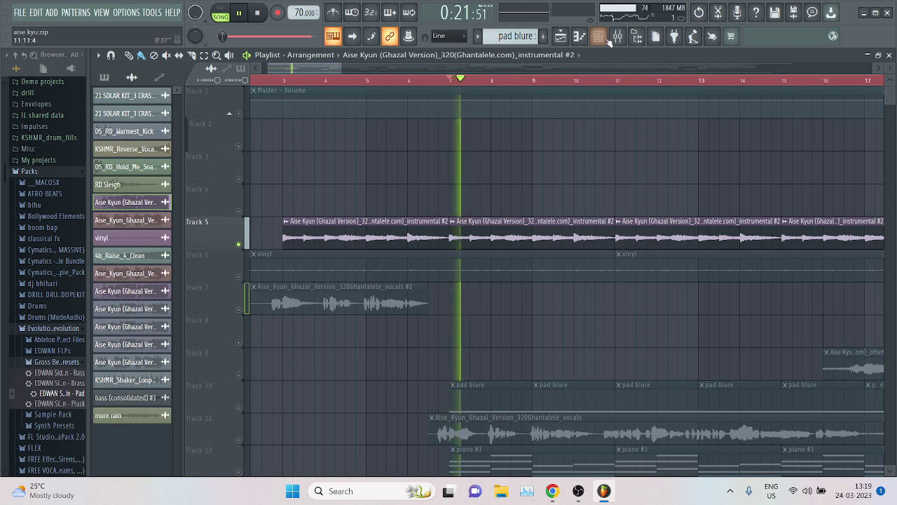
key("F9")
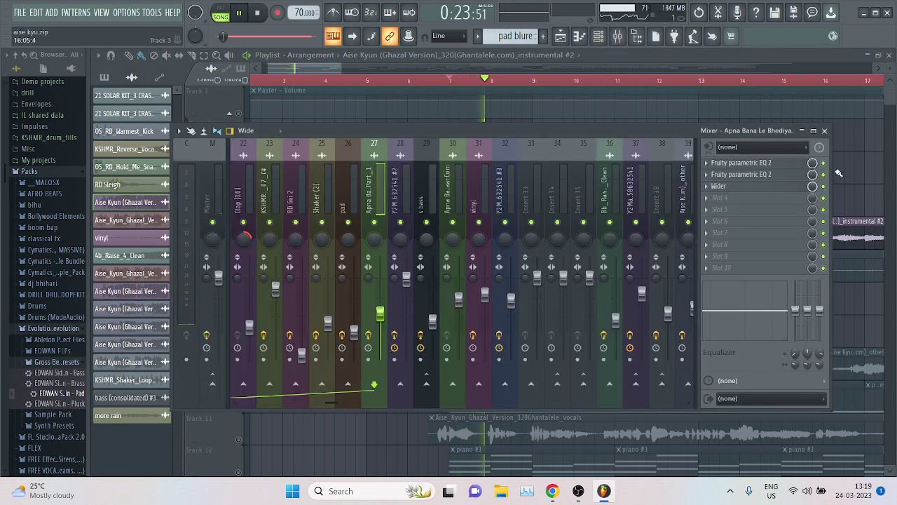
key("F9")
key("space")
Step: Turn all playlist tracks back on, solo insert 27 in the mixer, and play from bar 7
right_click(237, 245)
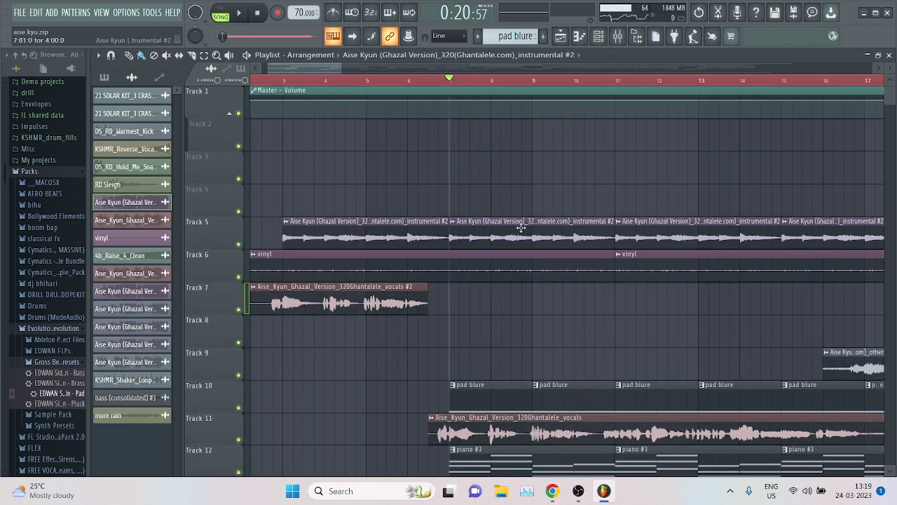
double_click(521, 227)
left_click(620, 40)
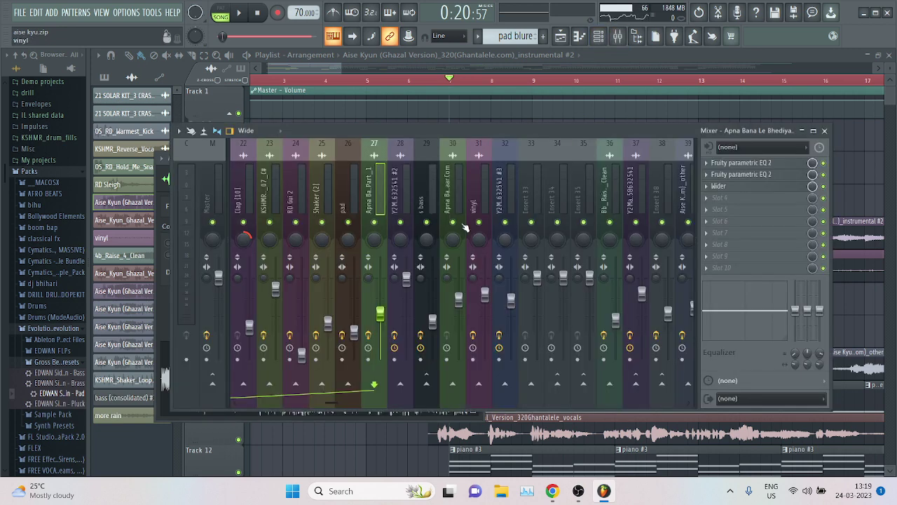
right_click(382, 219)
key("space")
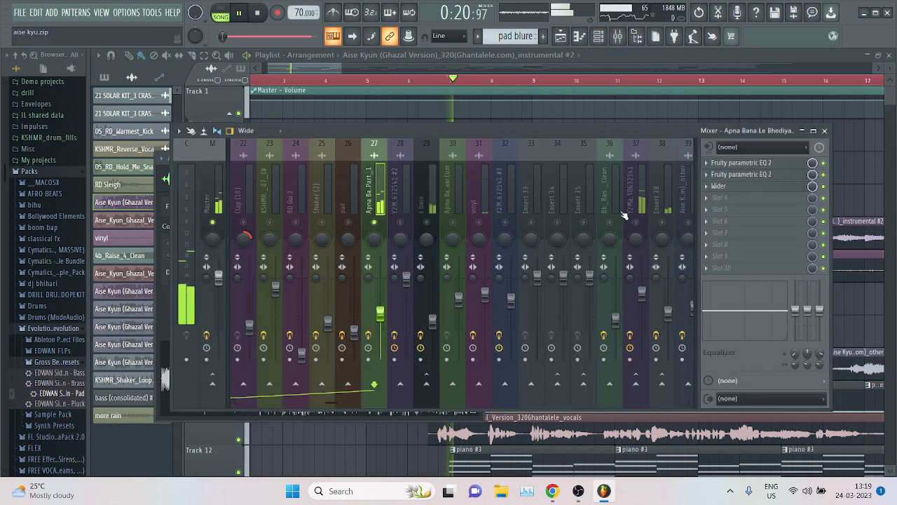
left_click(864, 181)
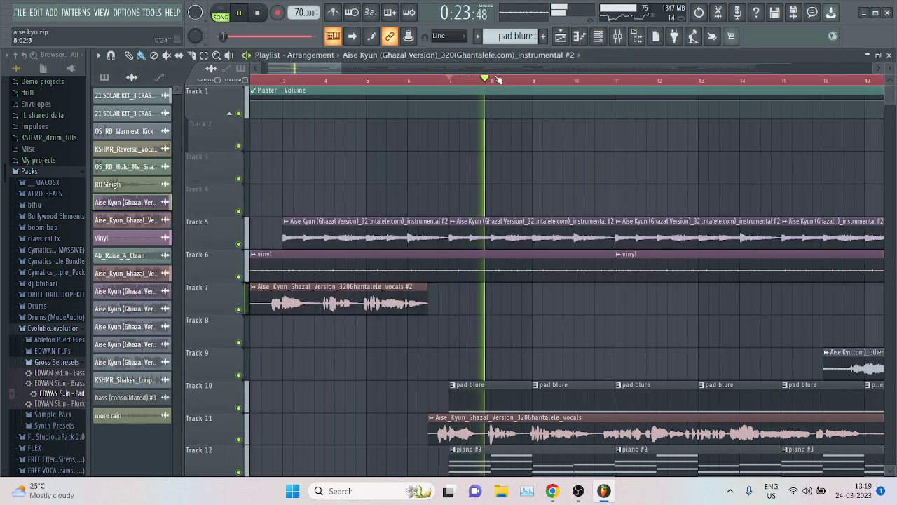
Step: Examine the sidechain insert and its routing in the mixer while playback runs through to bar 11
scroll(498, 80, "down", 3)
left_click(618, 41)
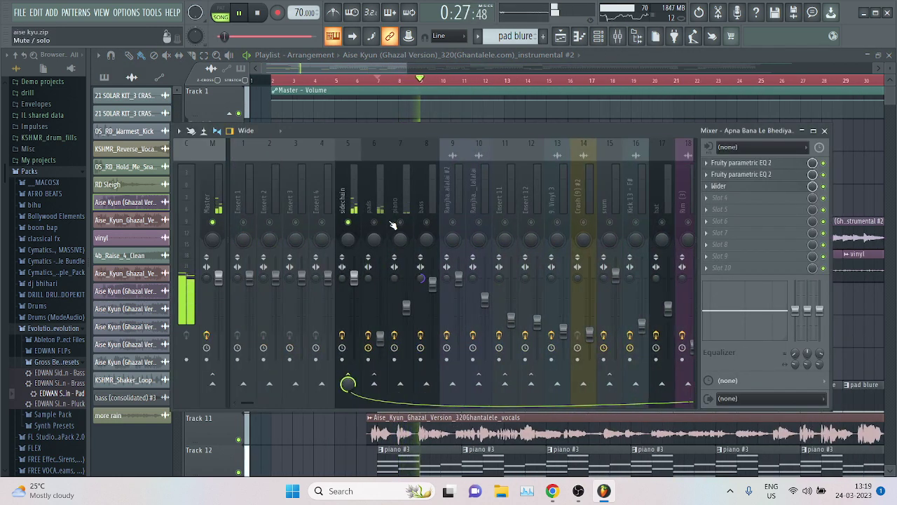
scroll(393, 224, "down", 4)
right_click(842, 185)
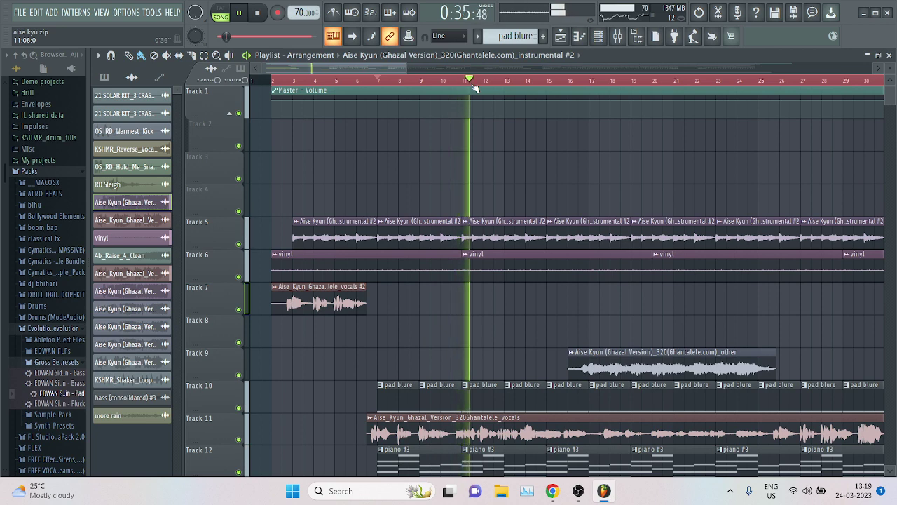
key("space")
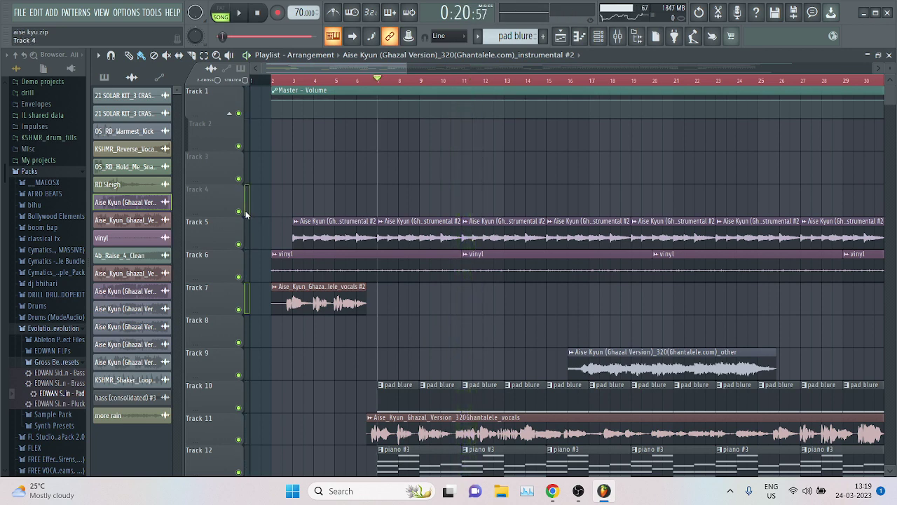
Step: Replay the section from bar 7, checking the mixer inserts and the active playlist tracks
scroll(243, 210, "down", 7)
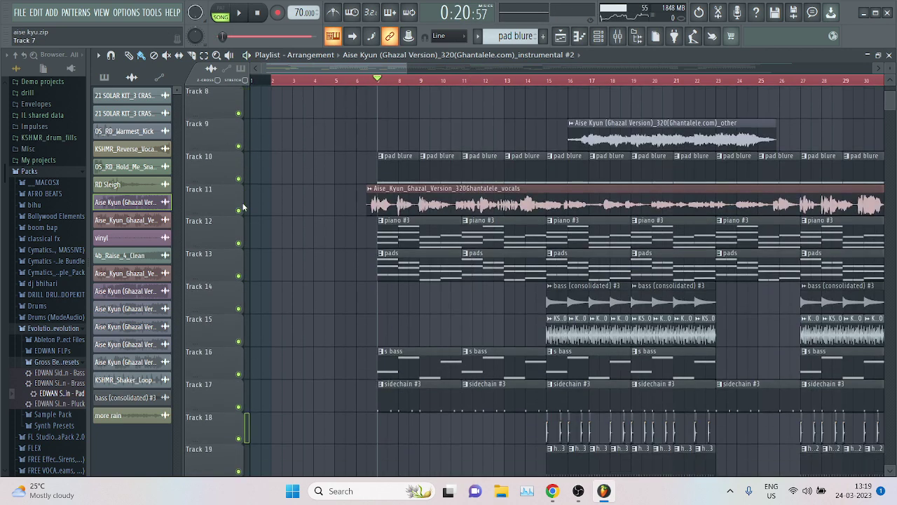
key("space")
left_click(618, 37)
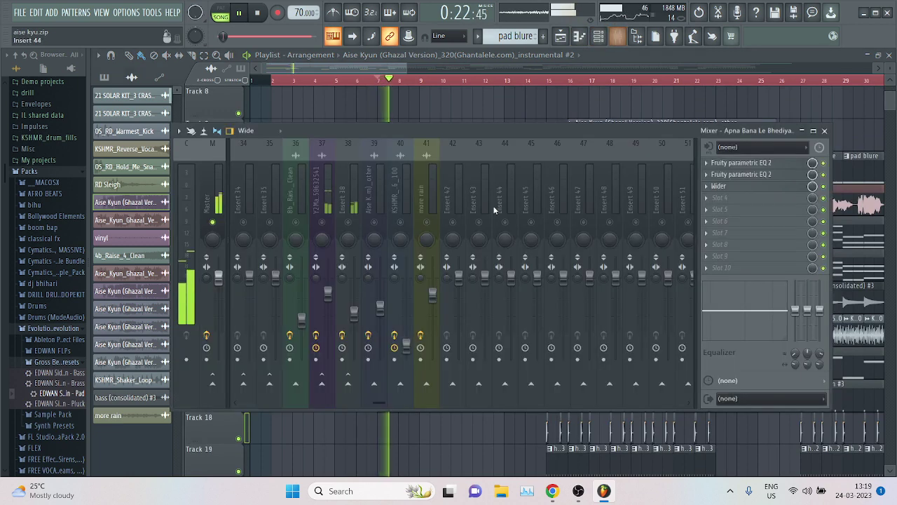
key("F9")
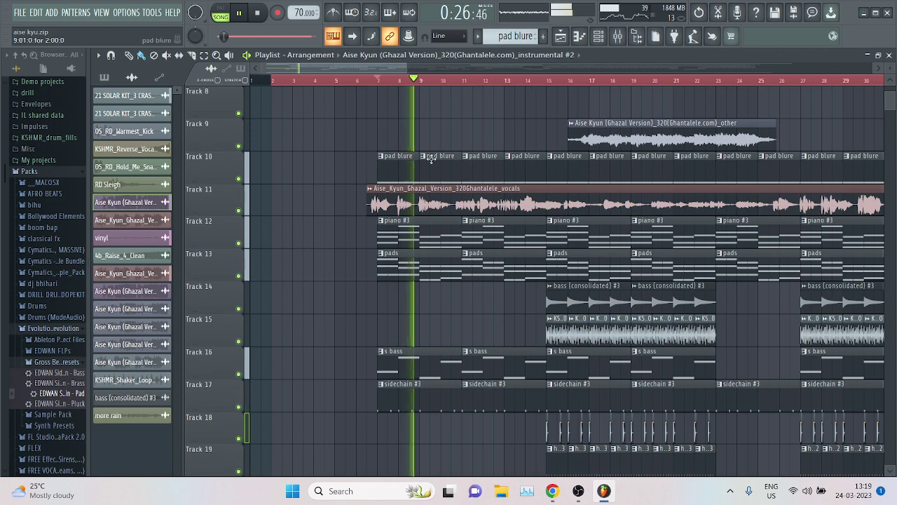
scroll(431, 158, "up", 4)
key("space")
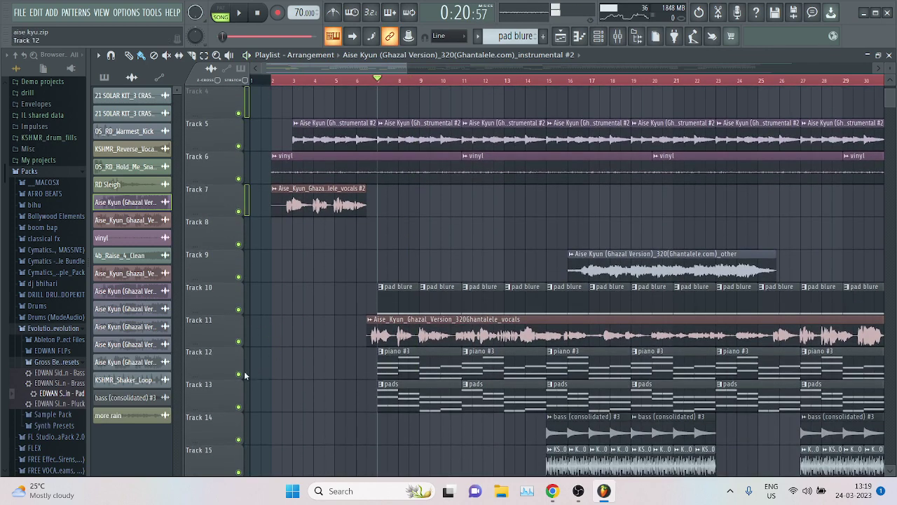
Step: Solo the piano #3 pattern on Track 12 and play it from bar 7
right_click(238, 373)
key("space")
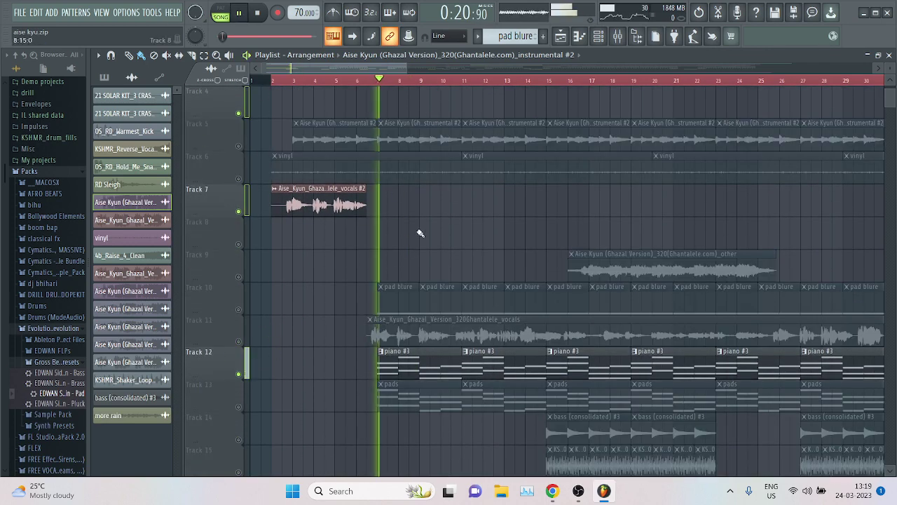
scroll(411, 84, "up", 3)
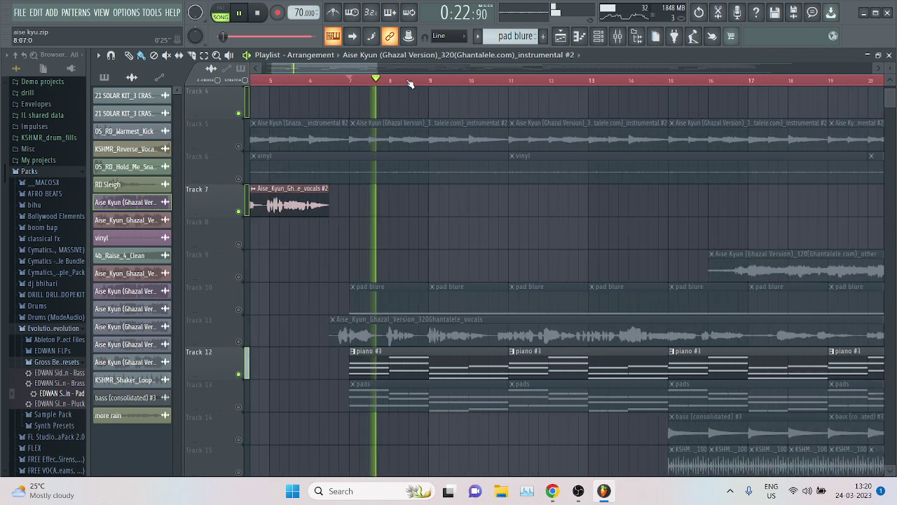
scroll(411, 84, "down", 3)
scroll(463, 123, "down", 5)
key("space")
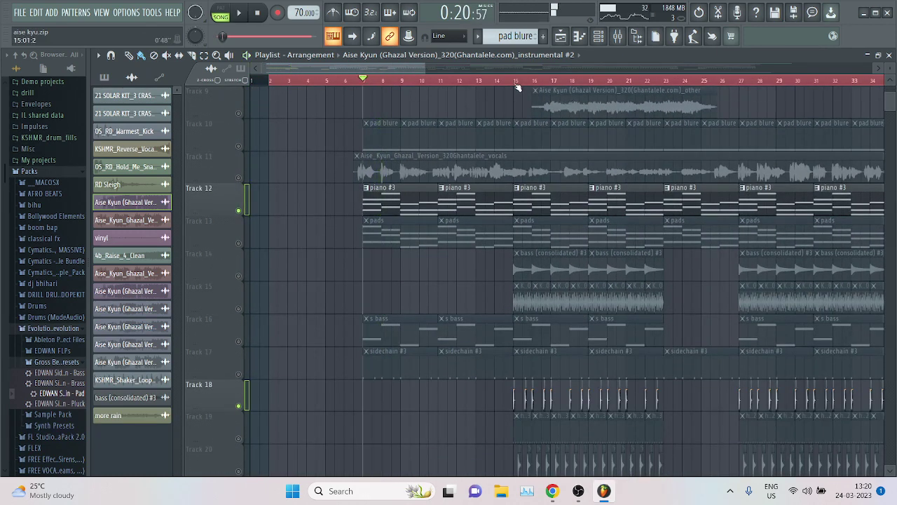
Step: Audition the Track 13 pads and the Track 14 bass separately by soloing each from bar 15
left_click(514, 80)
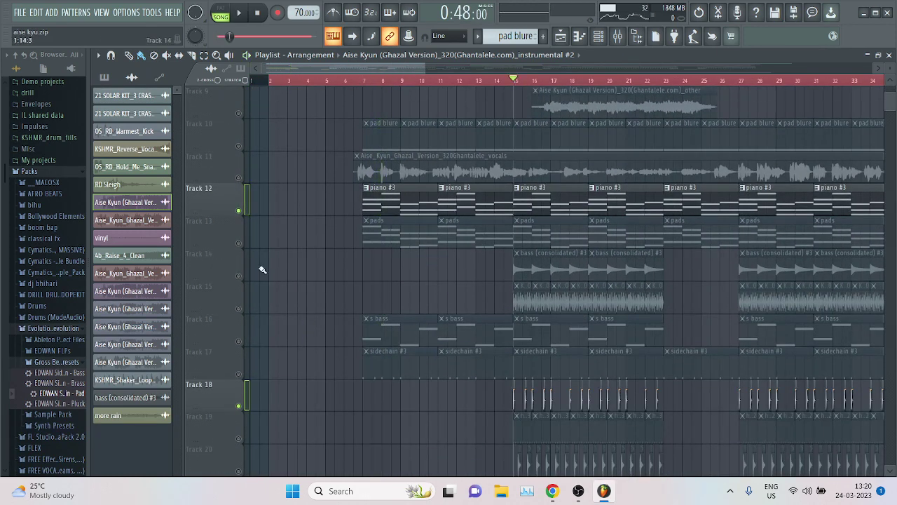
right_click(239, 244)
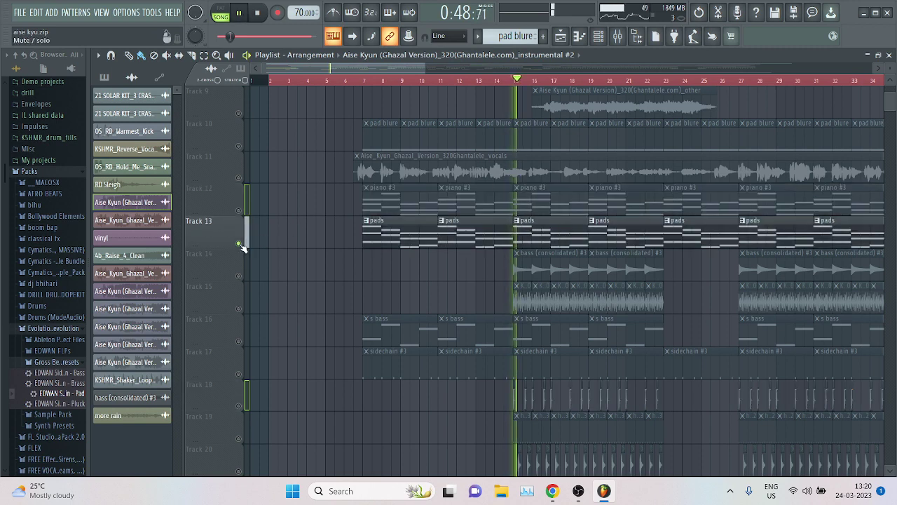
right_click(238, 276)
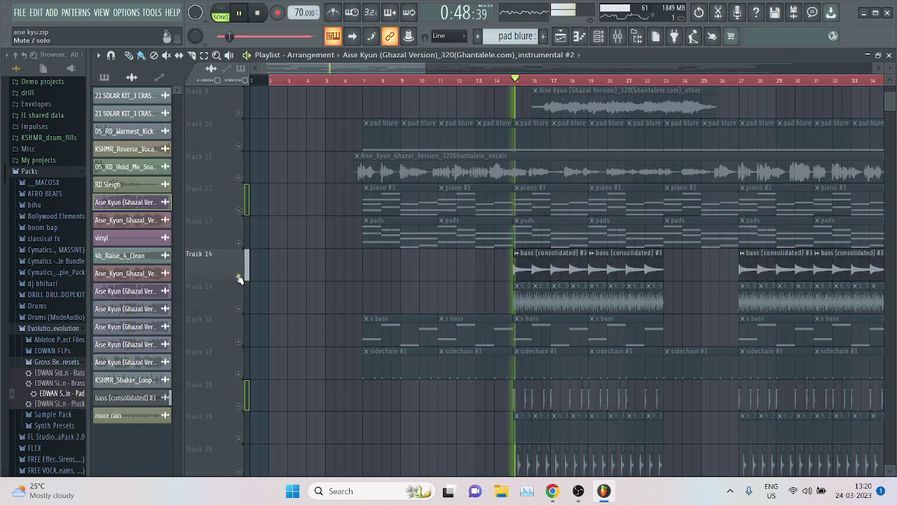
Step: Solo the s bass pattern on Track 16 and play it from bar 15
right_click(241, 335)
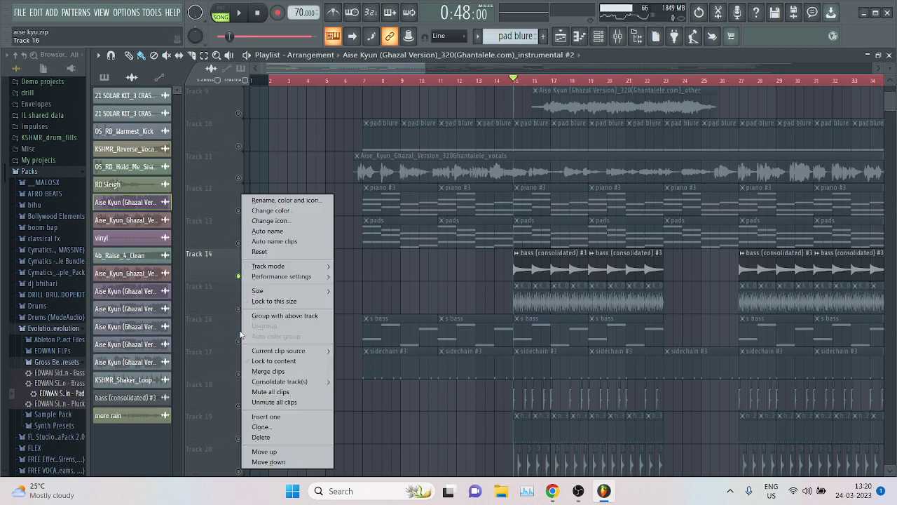
right_click(238, 342)
key("space")
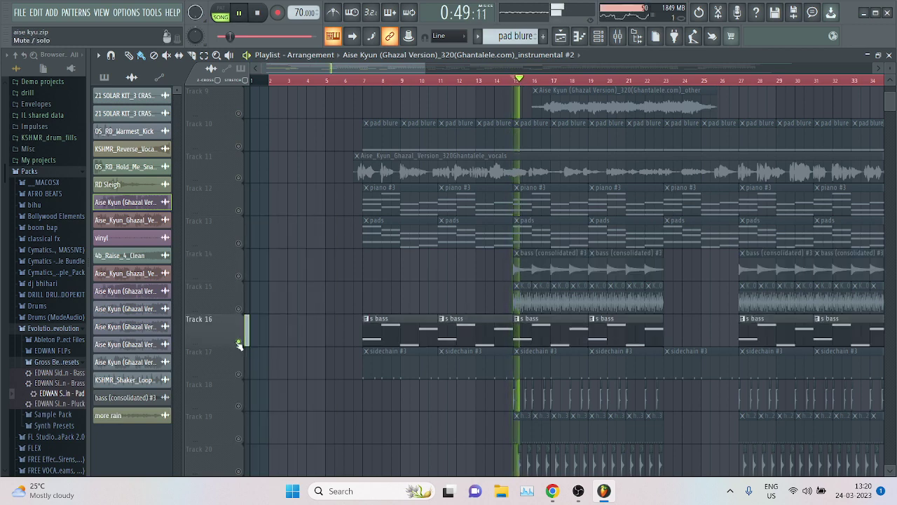
key("space")
Step: Reactivate all playlist tracks and play the full mix from bar 15, examining the arrangement from Track 5 to Track 22
right_click(239, 309)
right_click(239, 309)
key("space")
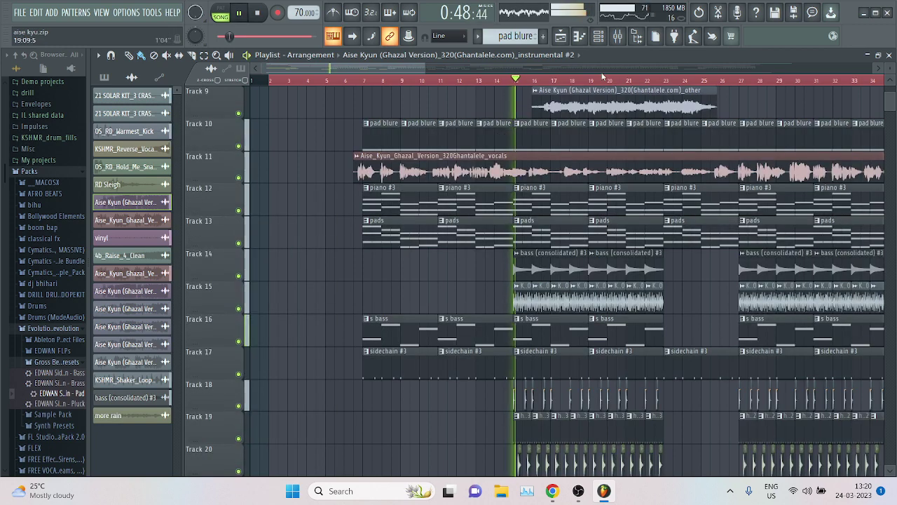
scroll(497, 163, "down", 3)
scroll(497, 162, "up", 5)
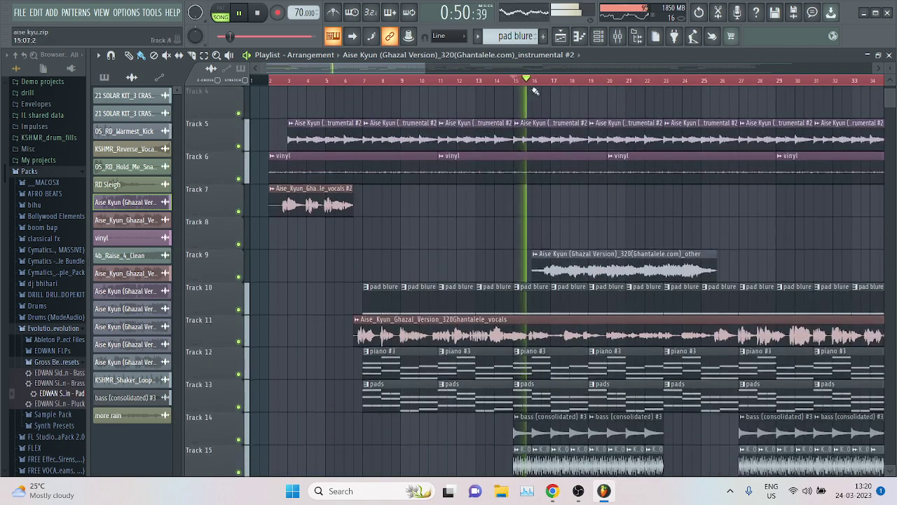
scroll(539, 82, "down", 2)
scroll(519, 107, "down", 1)
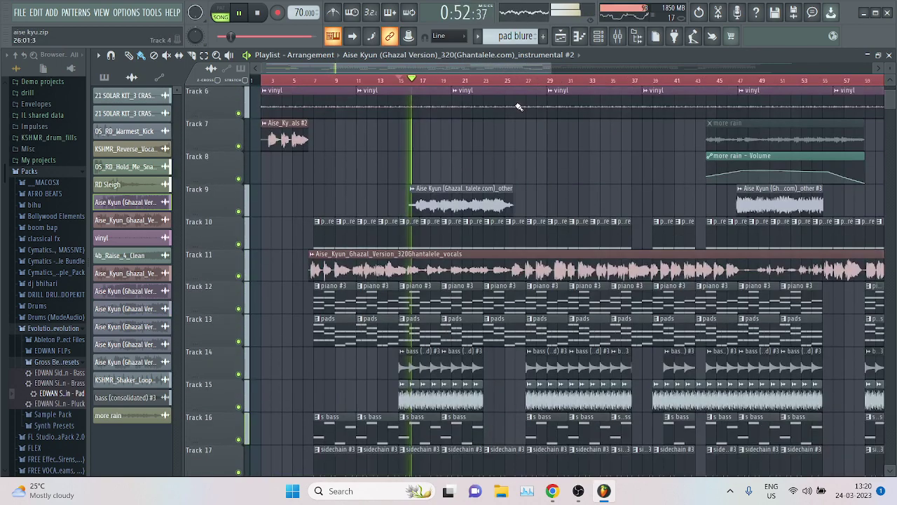
scroll(519, 107, "down", 3)
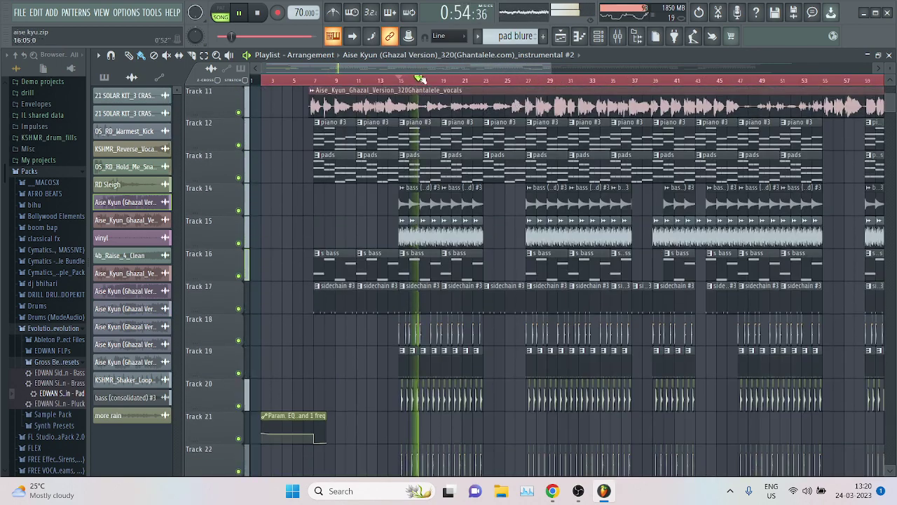
scroll(359, 131, "up", 2)
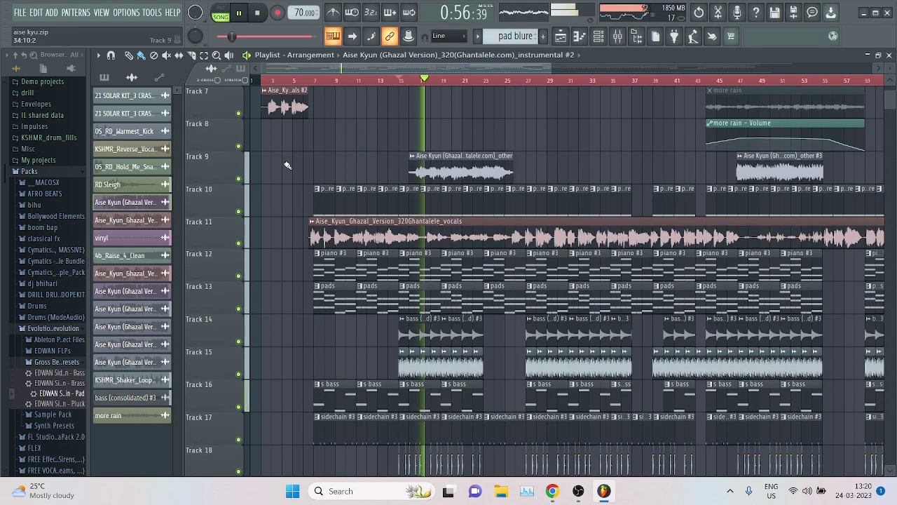
Step: Solo the "other" stem on Track 9 and play it from bar 18
key("space")
left_click(239, 179, "ctrl")
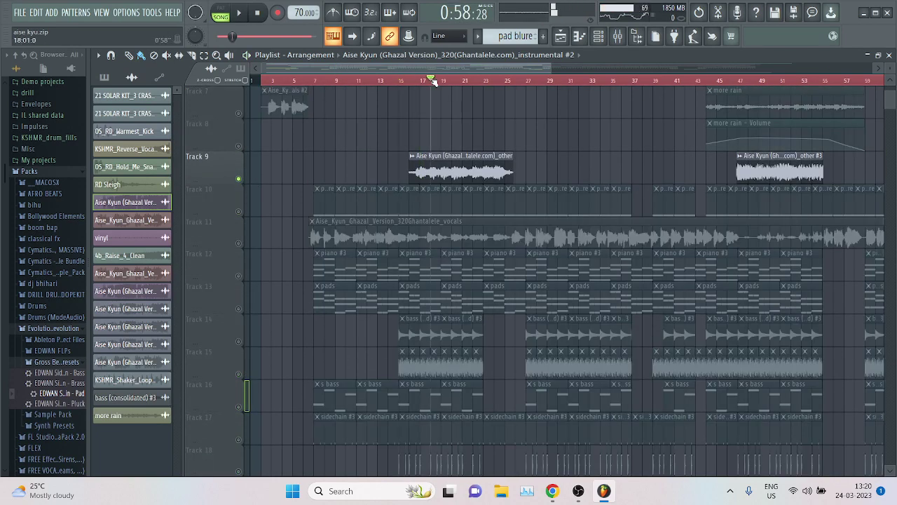
key("space")
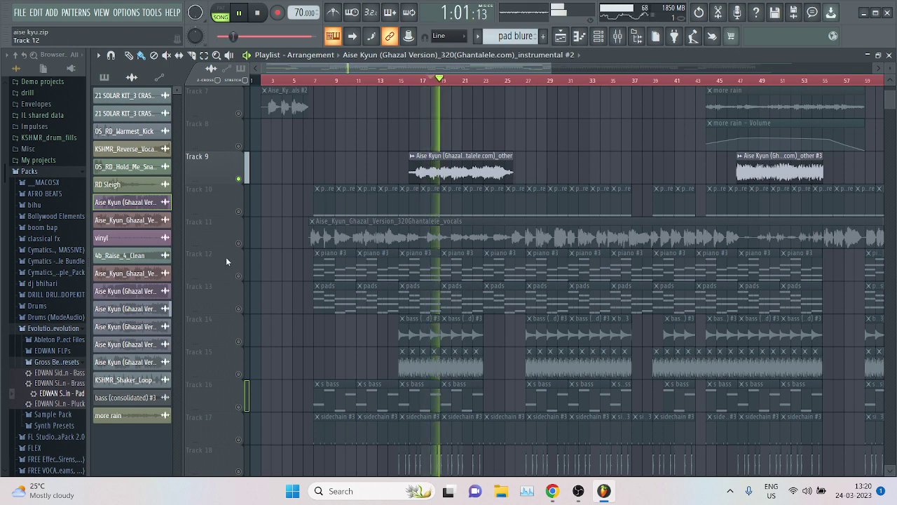
key("space")
Step: Solo the vocals on Track 11 and audition them from bar 18 and from bar 27
left_click(239, 244, "ctrl")
key("space")
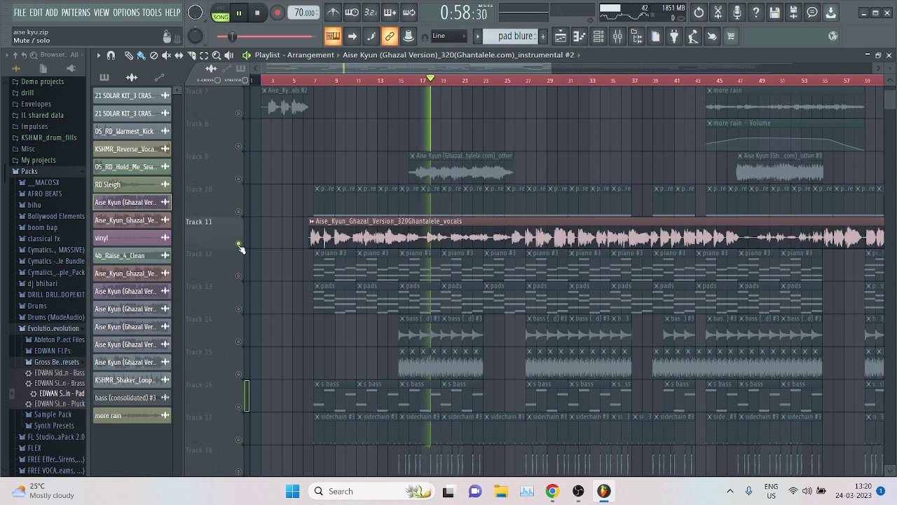
left_click(485, 80)
left_click(525, 80)
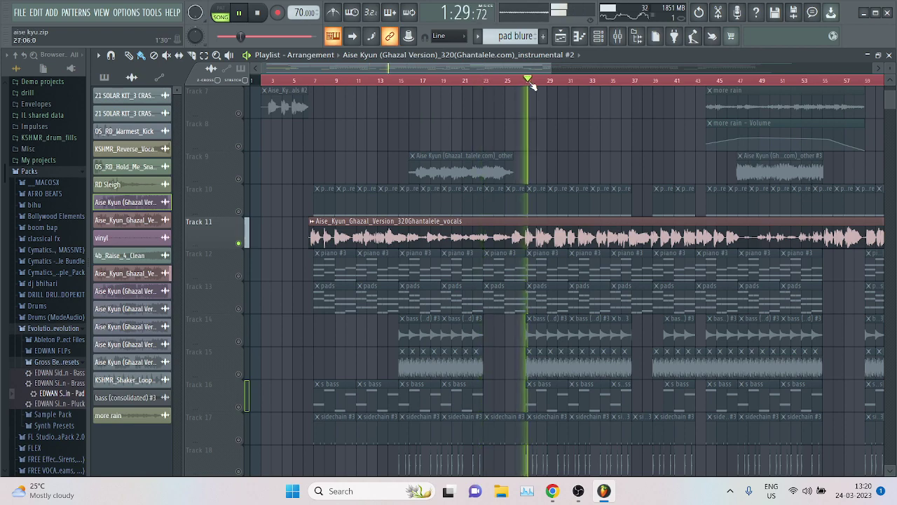
key("space")
Step: Clear the vocal solo and solo the pad blure pattern on Track 10 around bar 17
left_click(239, 213, "ctrl")
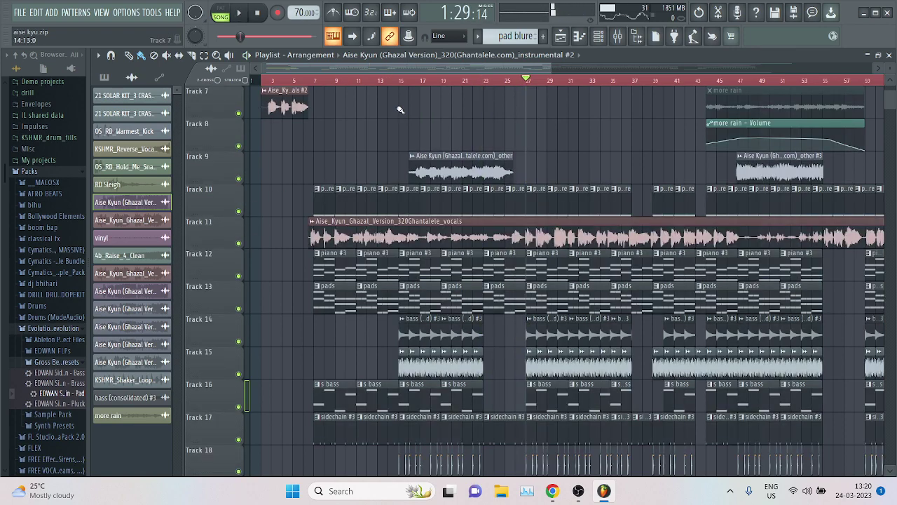
scroll(420, 80, "up", 5)
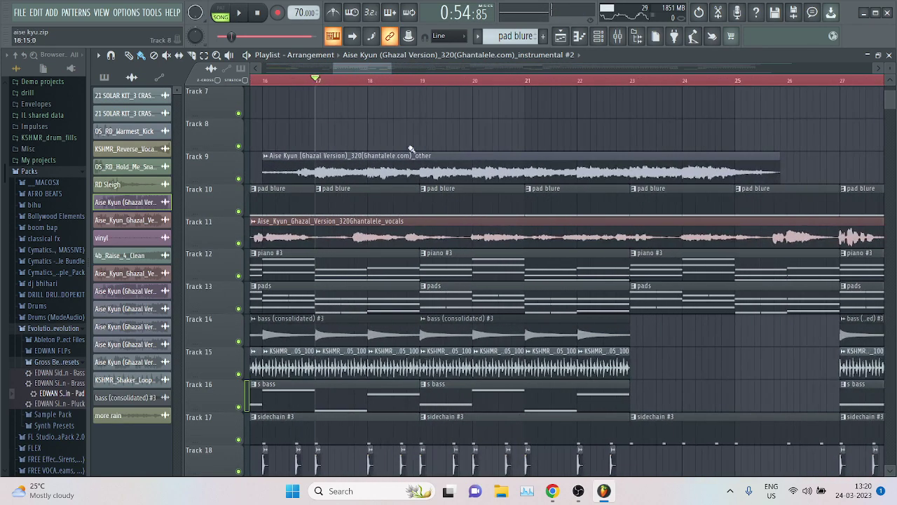
left_click(238, 212, "ctrl")
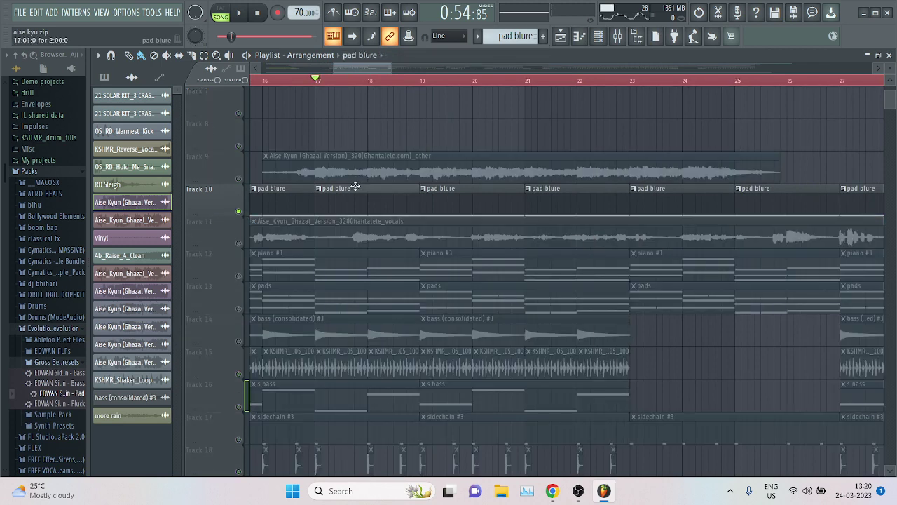
Step: Examine the lofi pad channel's Granulizer settings and the effects on its pad mixer insert
left_click(598, 36)
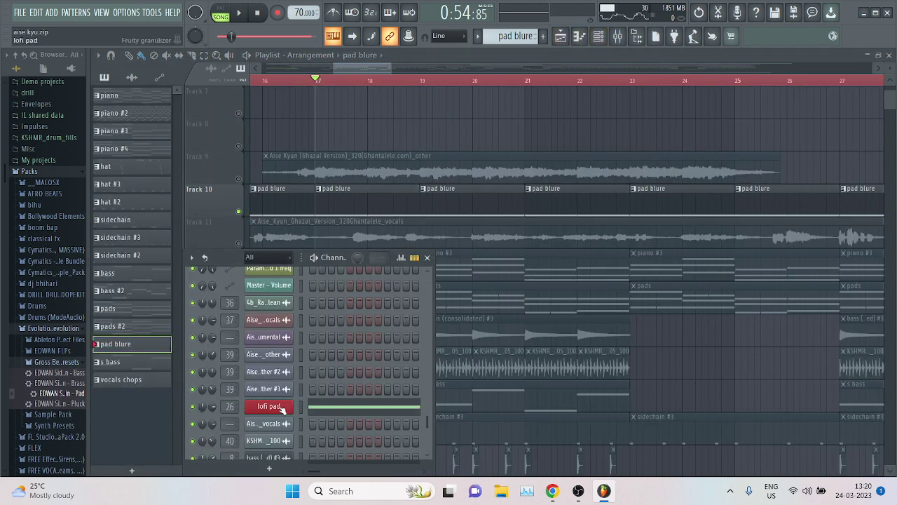
left_click(280, 408)
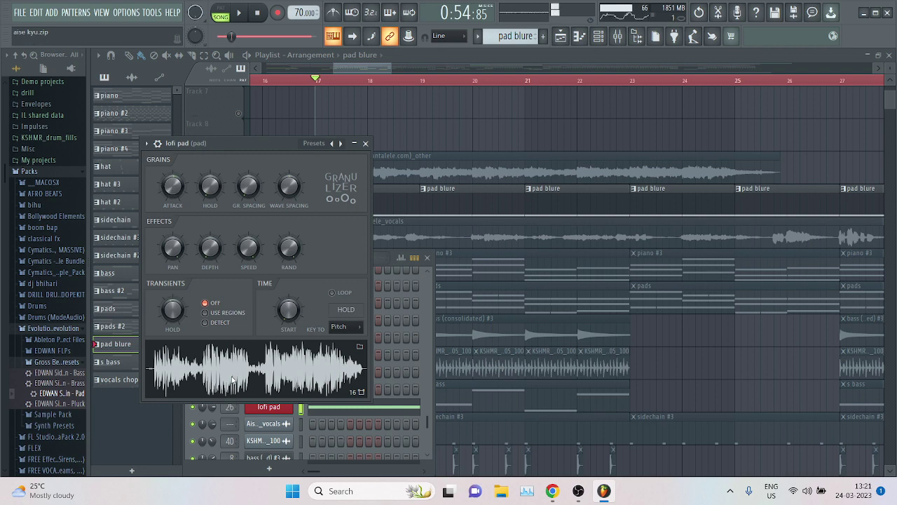
left_click(617, 35)
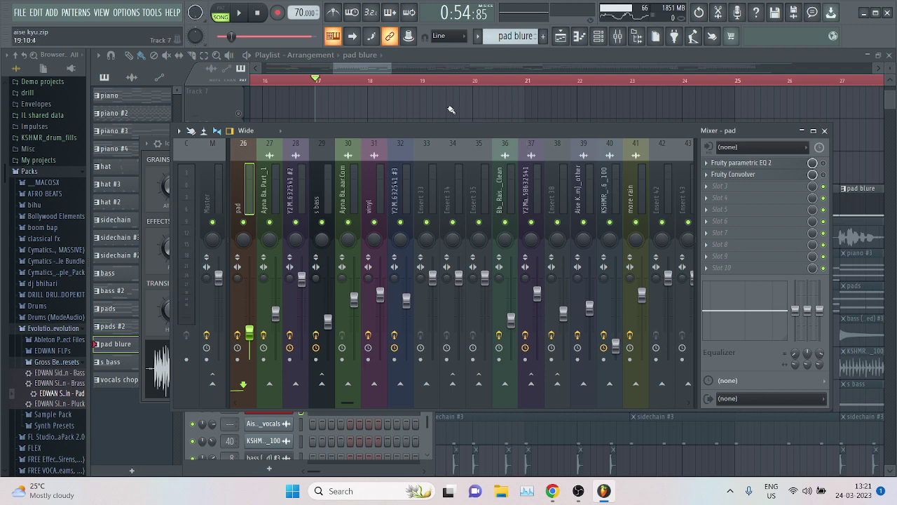
left_click(154, 175)
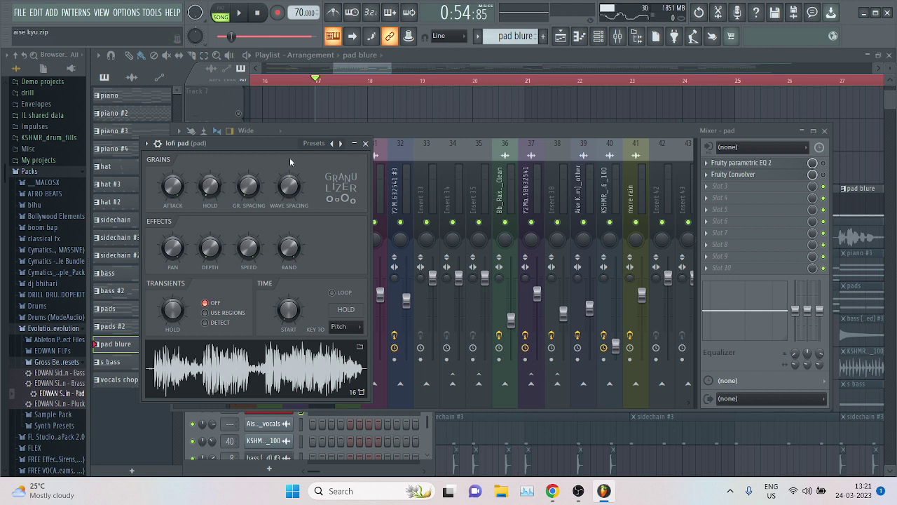
Step: Load the Default preset in the Granulizer, then switch it to the lofi pad preset
left_click(343, 144)
left_click(350, 161)
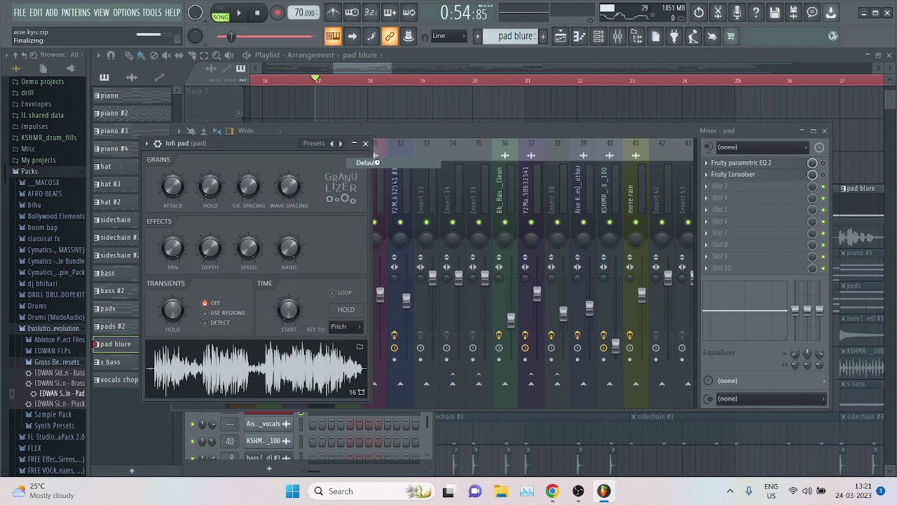
left_click(341, 143)
left_click(354, 175)
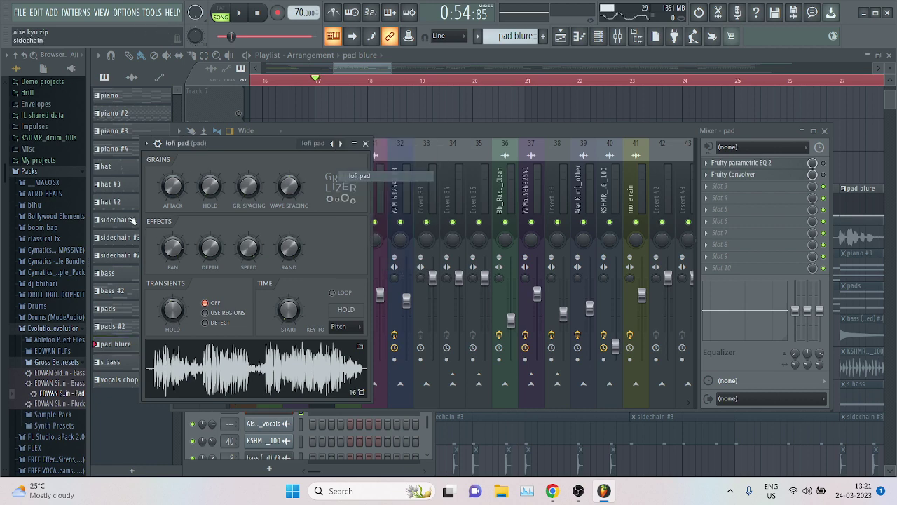
Step: Toggle the Fruity Convolver on the pad insert and play the soloed pad blure from bar 17
left_click(823, 177)
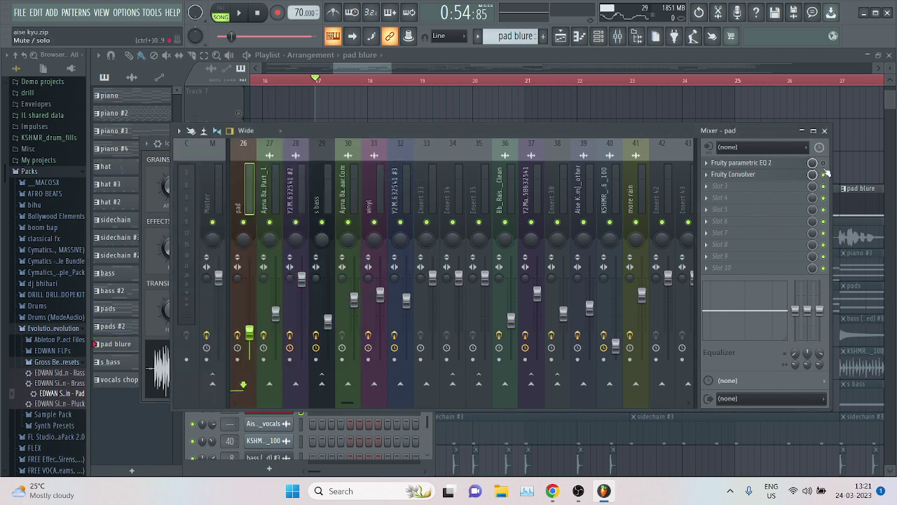
left_click(515, 97)
key("space")
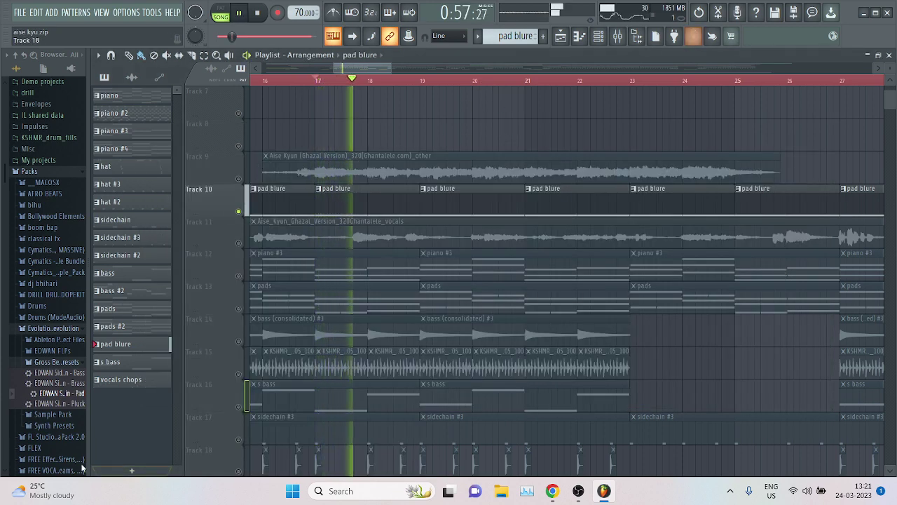
Step: Reactivate all playlist tracks and play the full mix from bar 17, checking Tracks 7 to 22
scroll(425, 82, "down", 2)
scroll(425, 82, "down", 3)
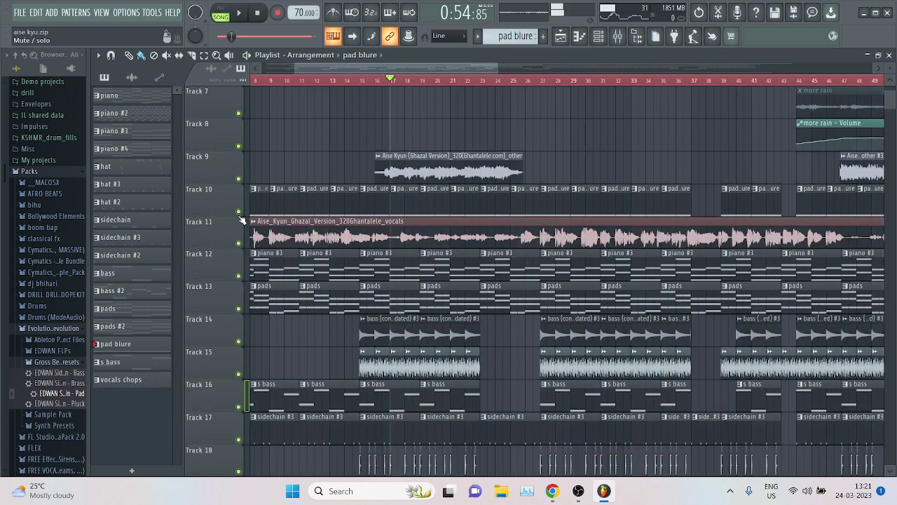
scroll(263, 204, "down", 4)
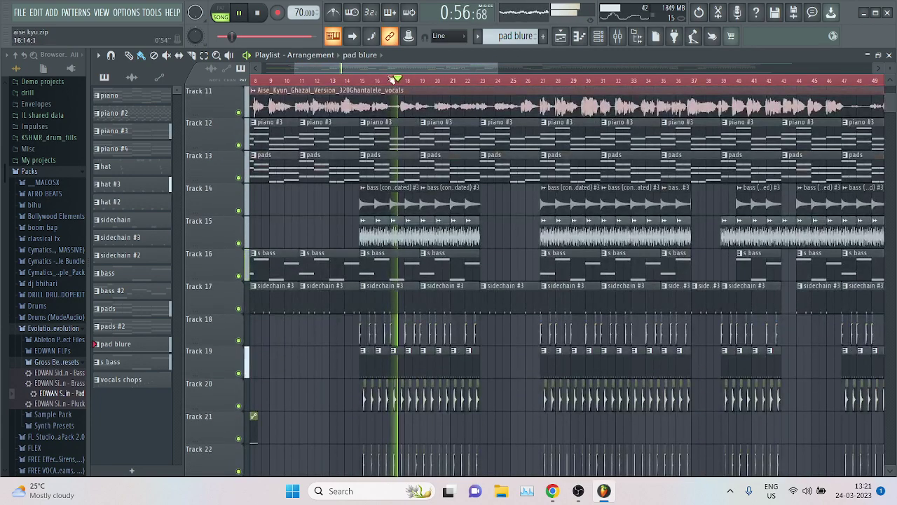
scroll(422, 82, "up", 4)
scroll(423, 82, "down", 2)
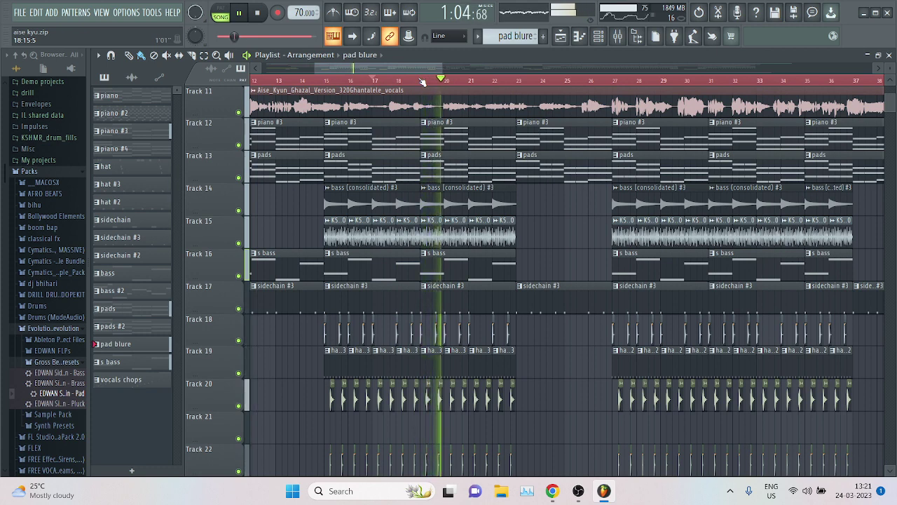
key("space")
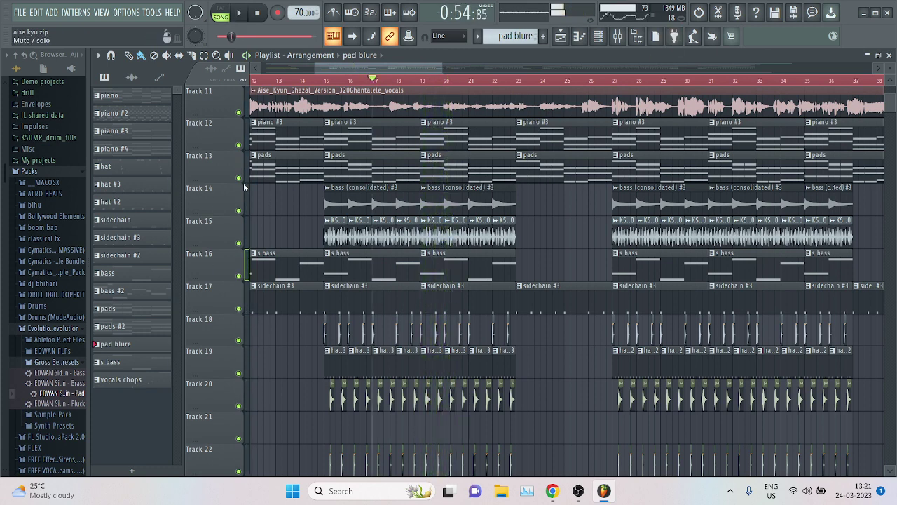
Step: Solo the shaker loop on Track 15 and also activate the percussion Tracks 18, 19, 20 and 22
right_click(239, 241)
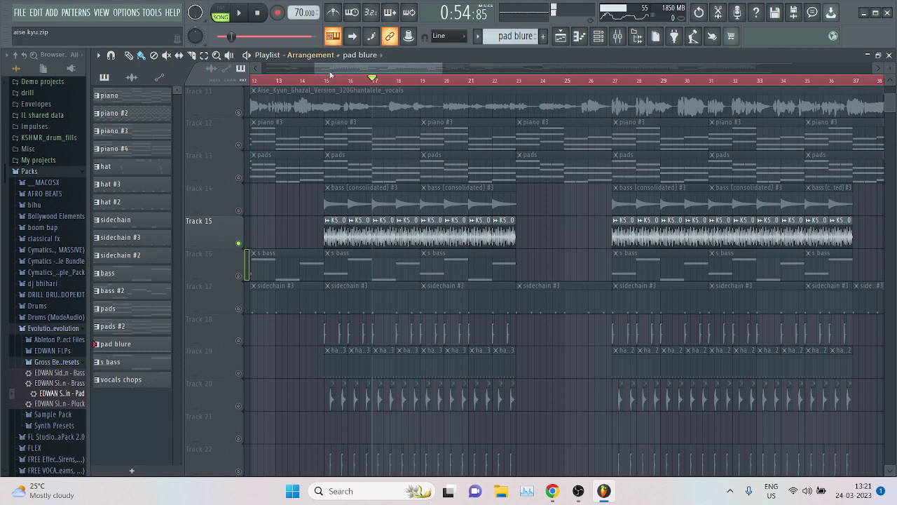
scroll(259, 234, "down", 4)
left_click(238, 208)
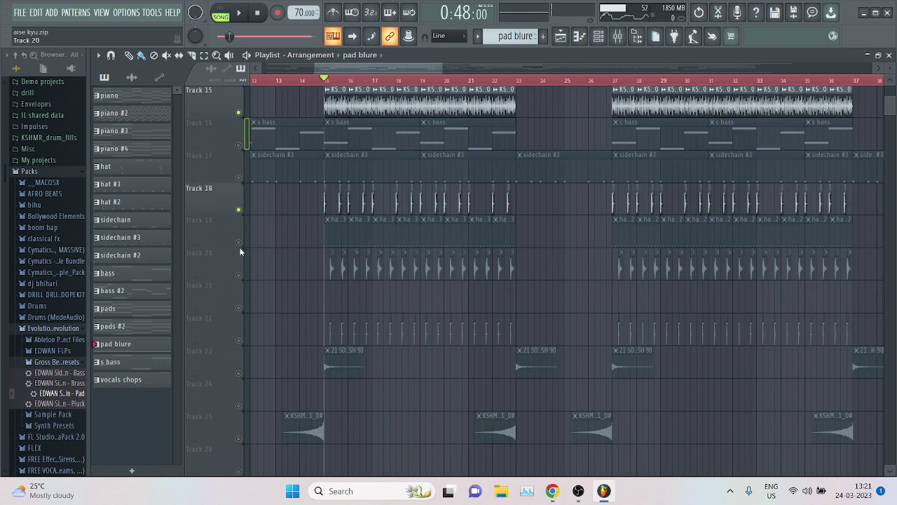
left_click(238, 242)
left_click(238, 275)
left_click(239, 341)
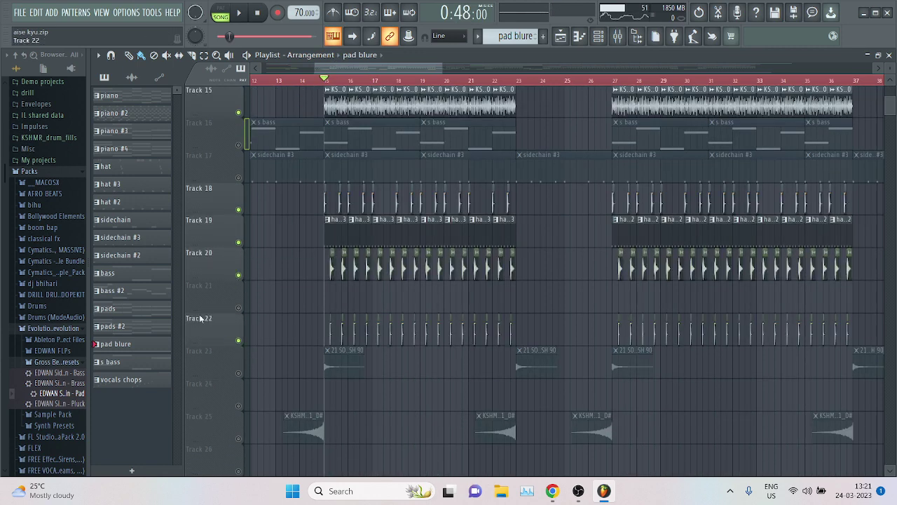
Step: Play the isolated percussion tracks together from bar 15
scroll(326, 113, "up", 5)
scroll(334, 80, "up", 3)
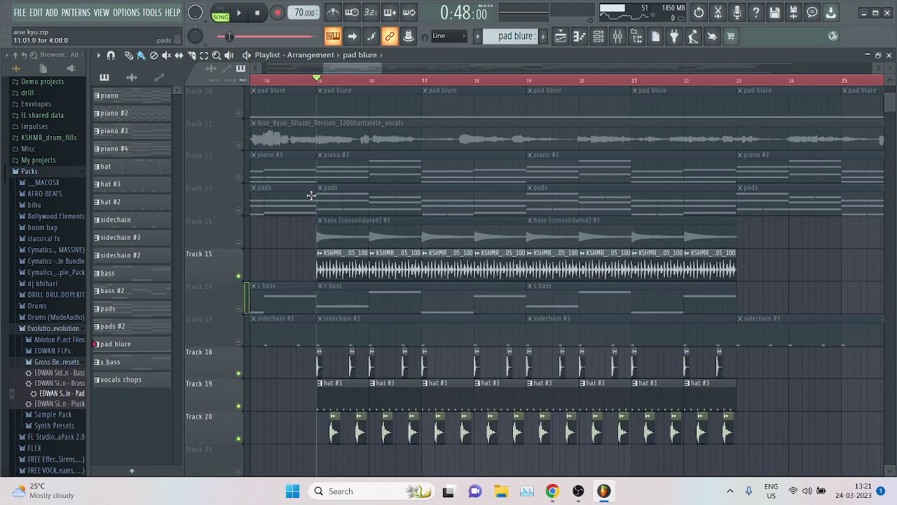
key("space")
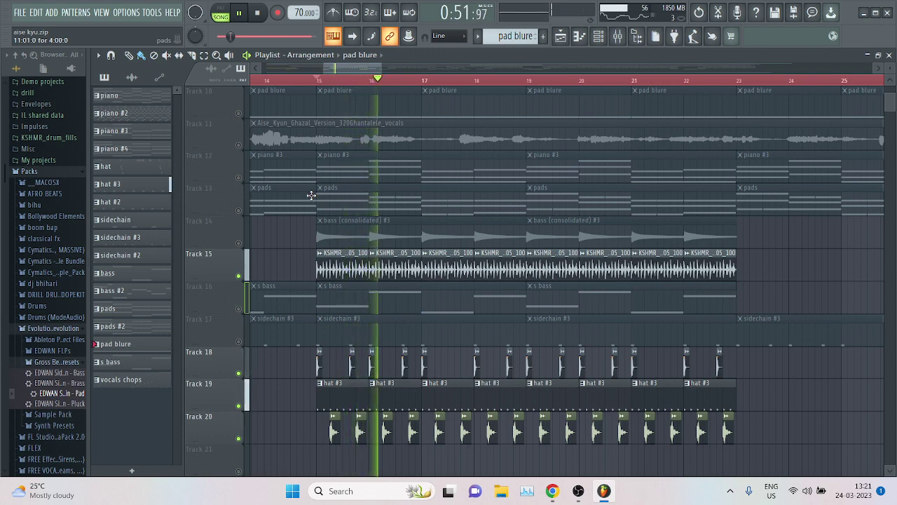
scroll(311, 196, "up", 2)
scroll(372, 280, "down", 7)
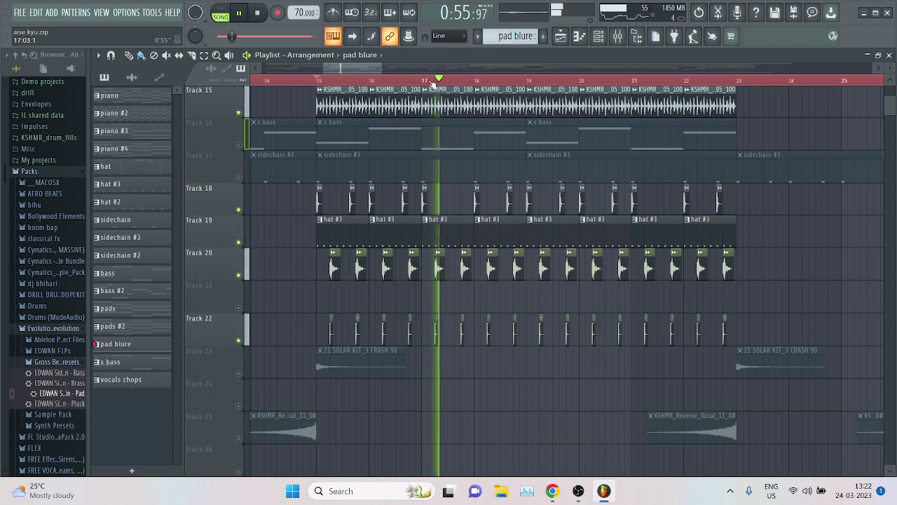
key("space")
Step: Audition the RD Sleigh clips on Track 20 and the clips on Track 22 separately, soloing each from bar 15
left_click(239, 273, "ctrl")
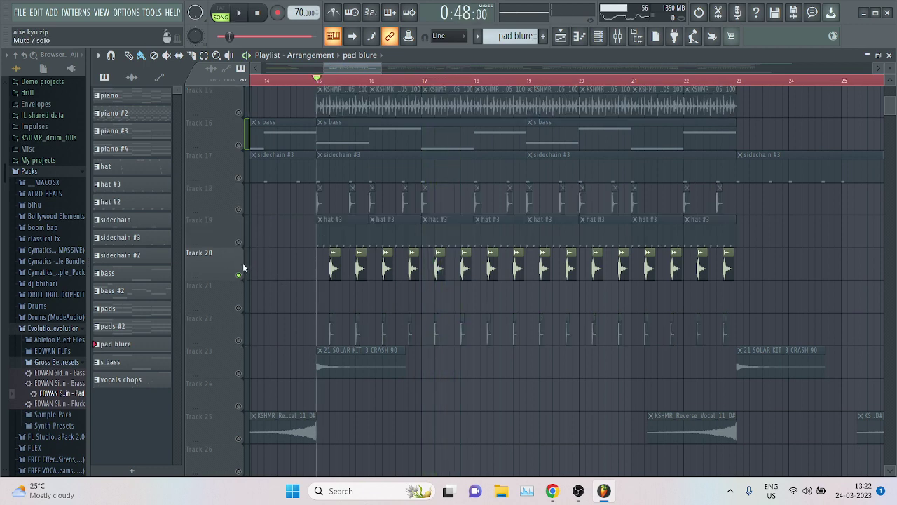
key("space")
scroll(334, 82, "up", 3)
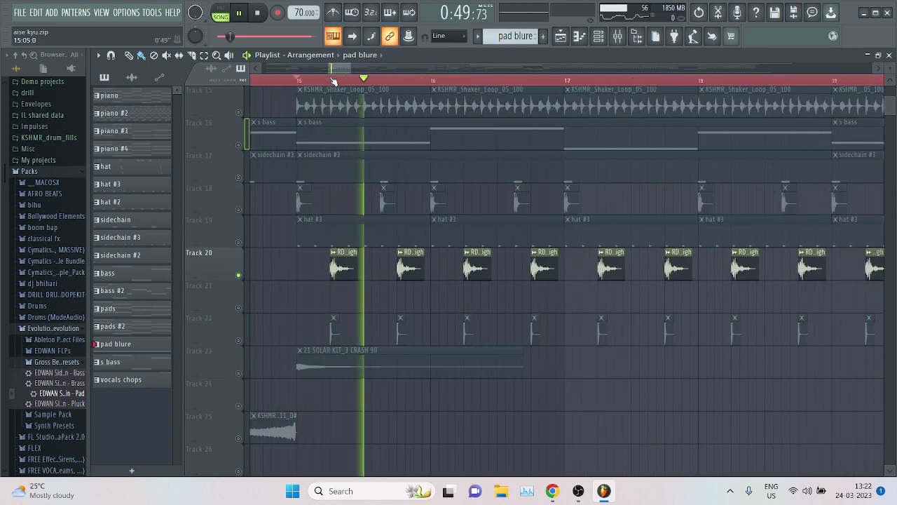
key("space")
key("space")
left_click(239, 340, "ctrl")
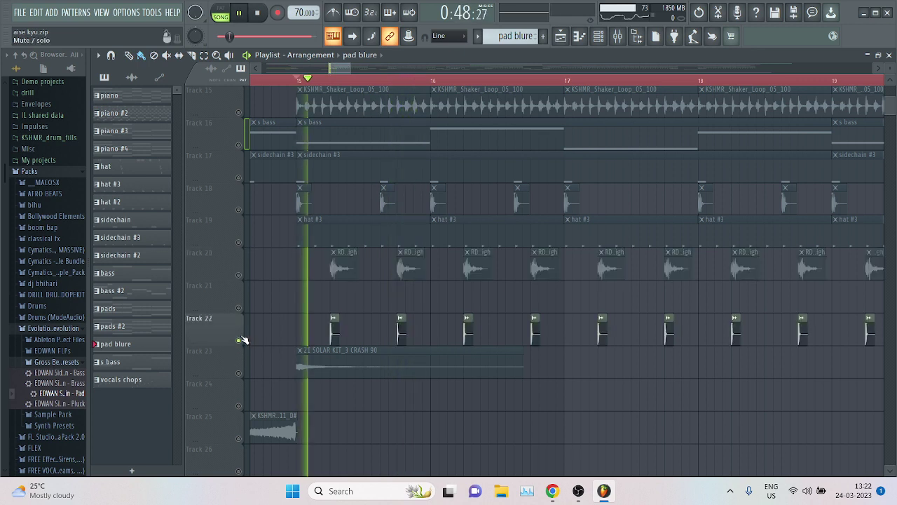
Step: Activate Track 18 alongside the soloed Track 22 and play both from bar 15
left_click(239, 209)
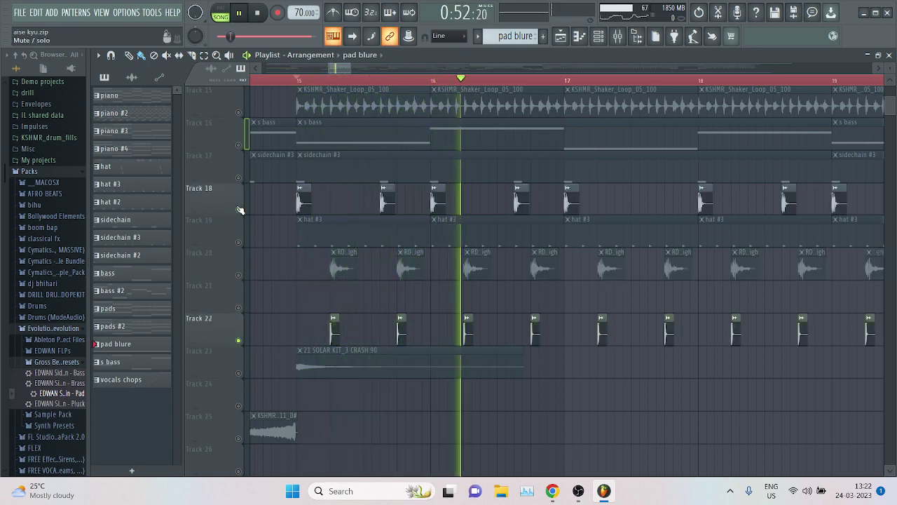
key("space")
key("space")
key("space")
Step: Audition the hat #3 pattern on Track 19 and the shaker loop on Track 15 separately, soloing each from bar 15
left_click(238, 242, "ctrl")
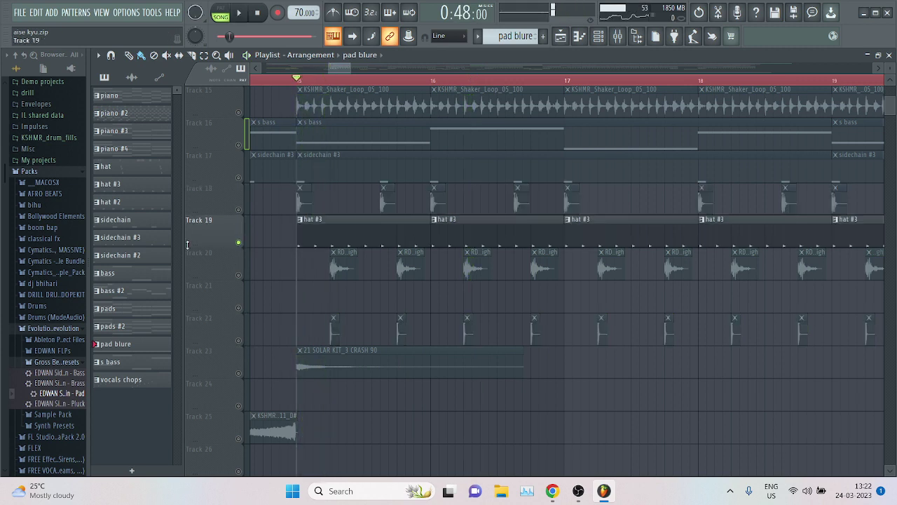
key("space")
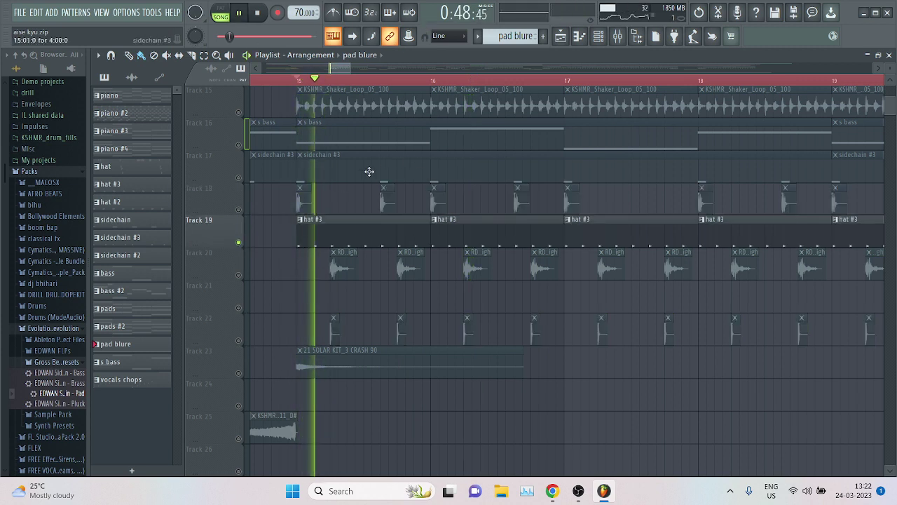
key("space")
left_click(239, 115, "ctrl")
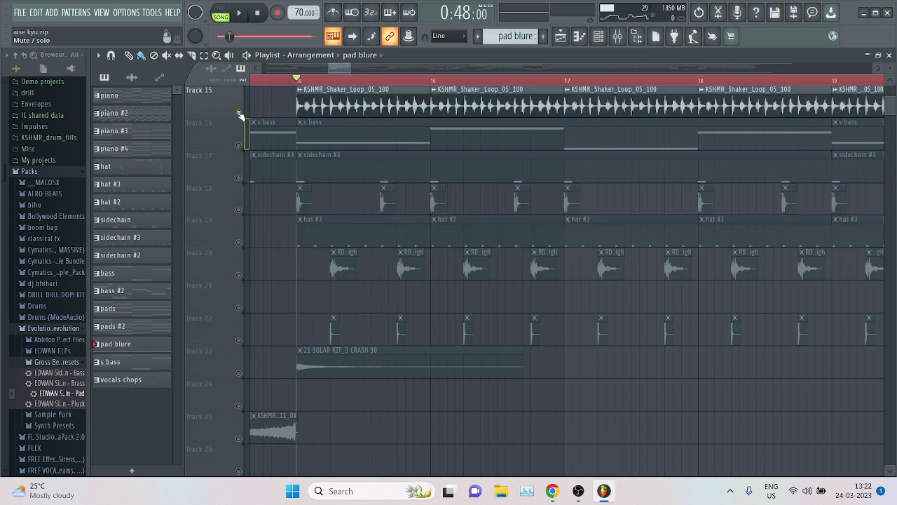
key("space")
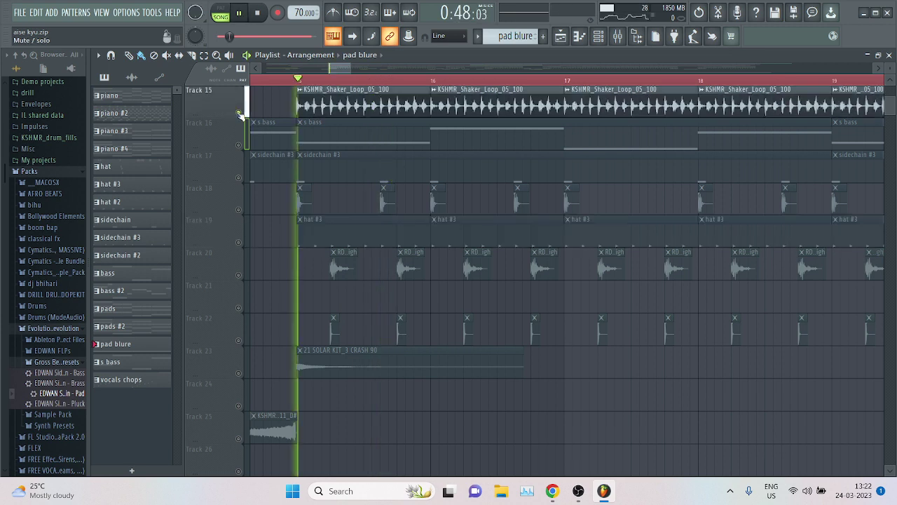
key("space")
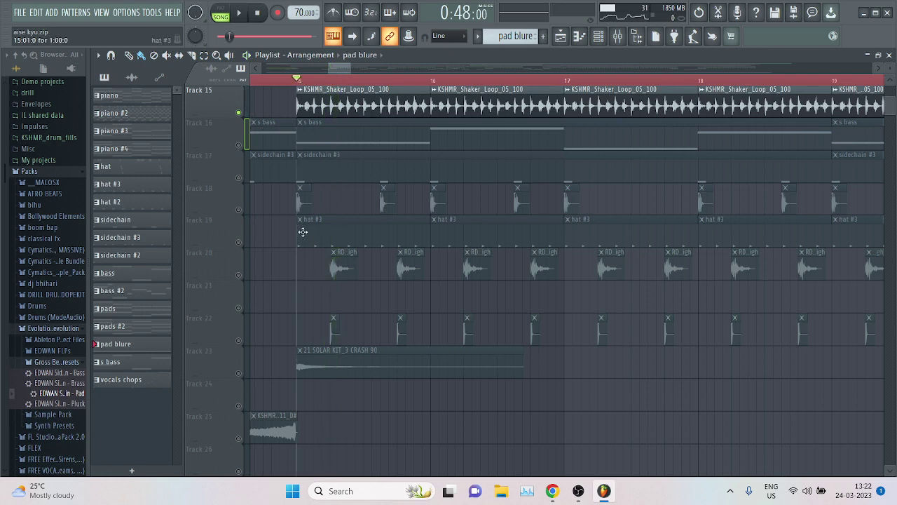
Step: Reactivate all playlist tracks and play the full mix from bar 27
scroll(302, 181, "up", 4)
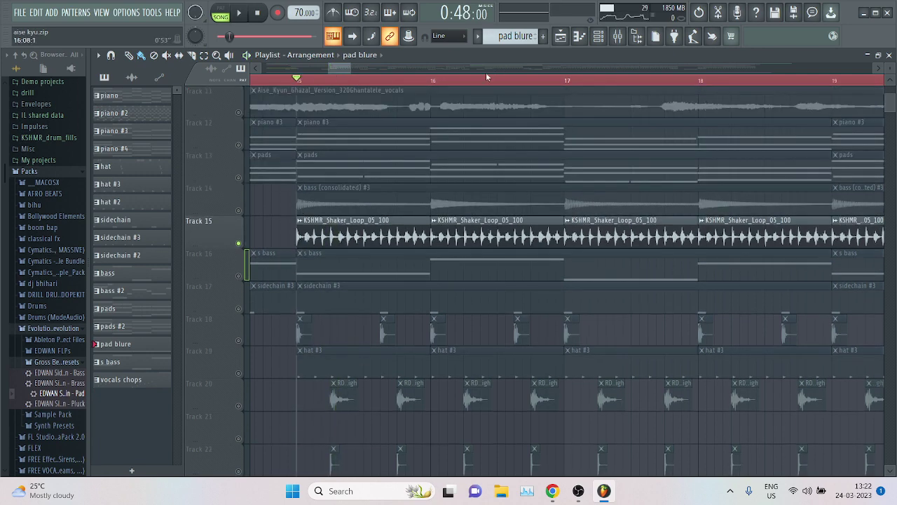
scroll(445, 81, "down", 4)
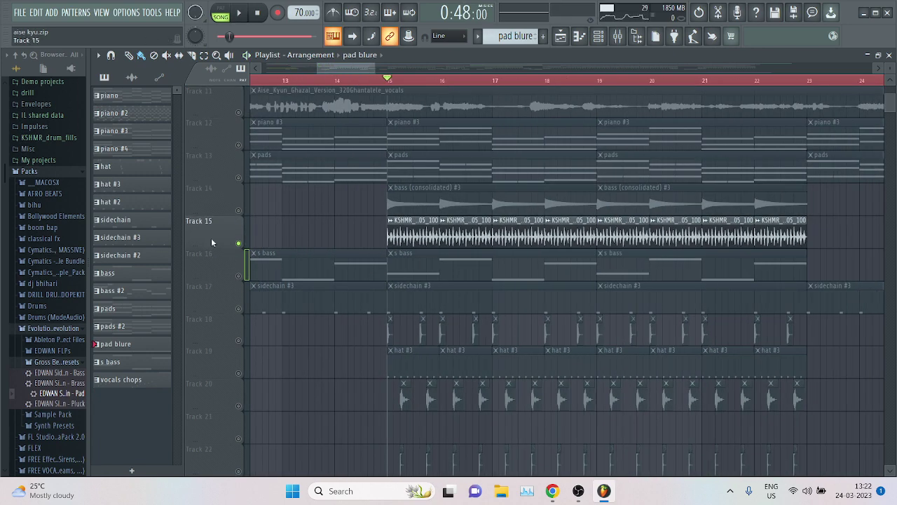
right_click(240, 220)
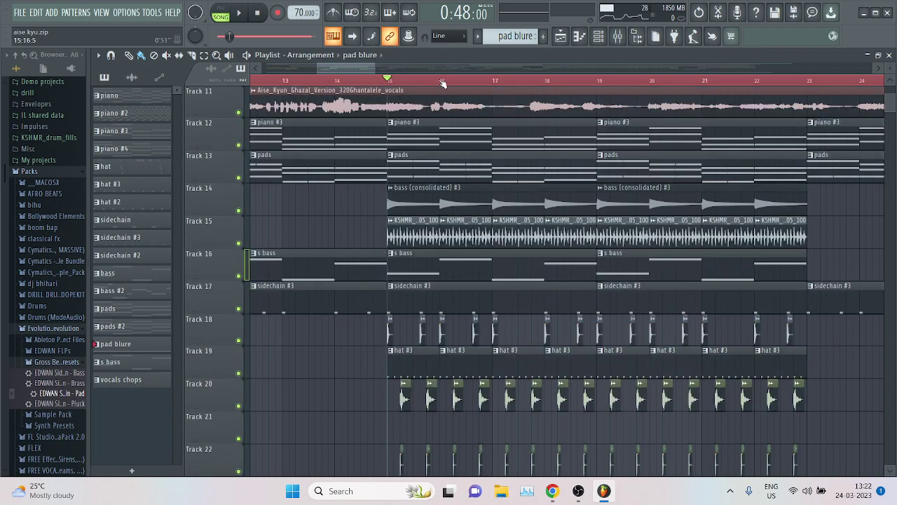
scroll(442, 82, "down", 3)
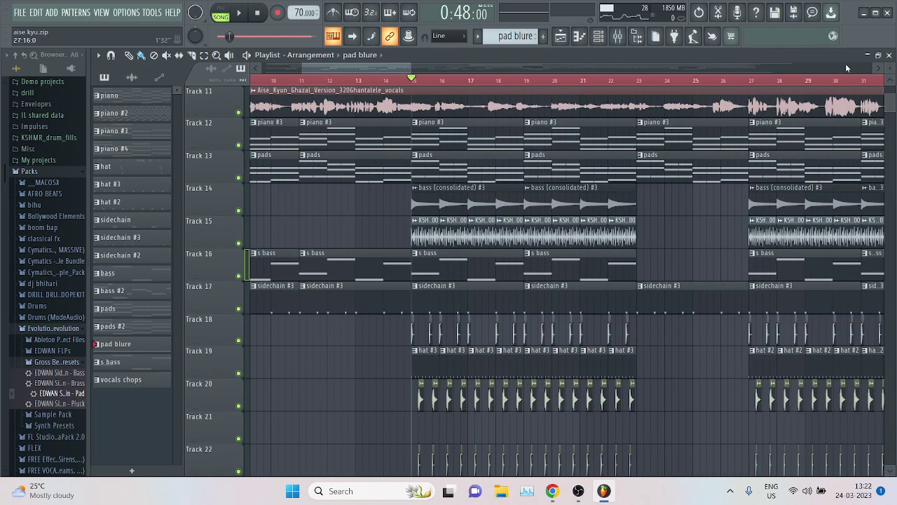
left_click(749, 82)
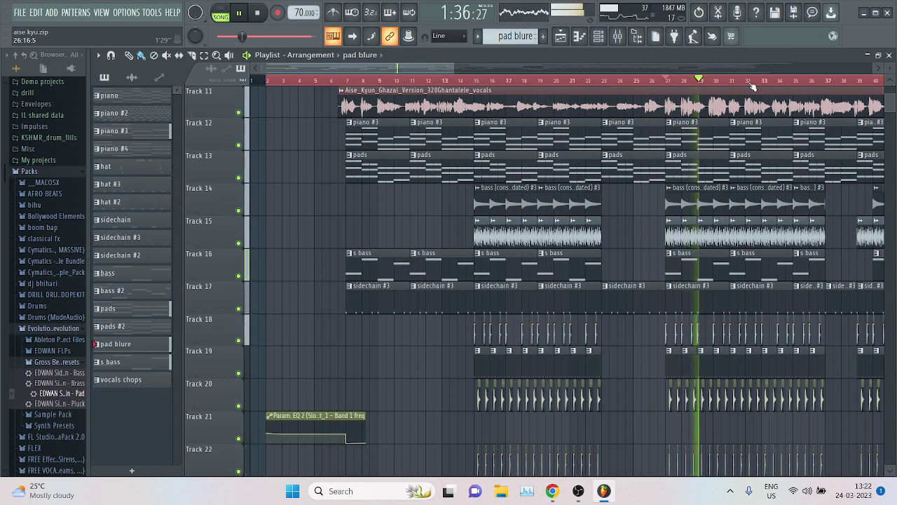
Step: Look over the arrangement of Tracks 5 to 25 while the full mix plays
scroll(752, 85, "up", 6)
scroll(683, 86, "down", 2)
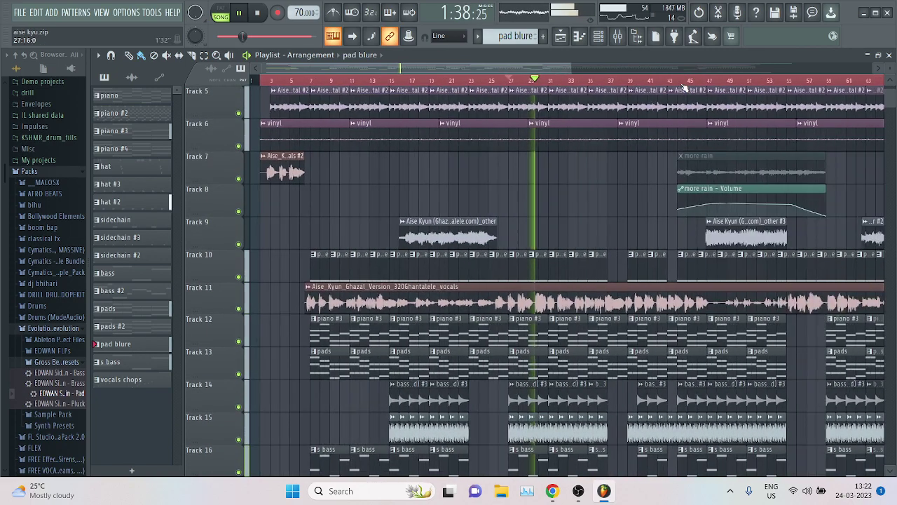
scroll(414, 197, "down", 2)
scroll(413, 196, "up", 6)
scroll(414, 196, "down", 8)
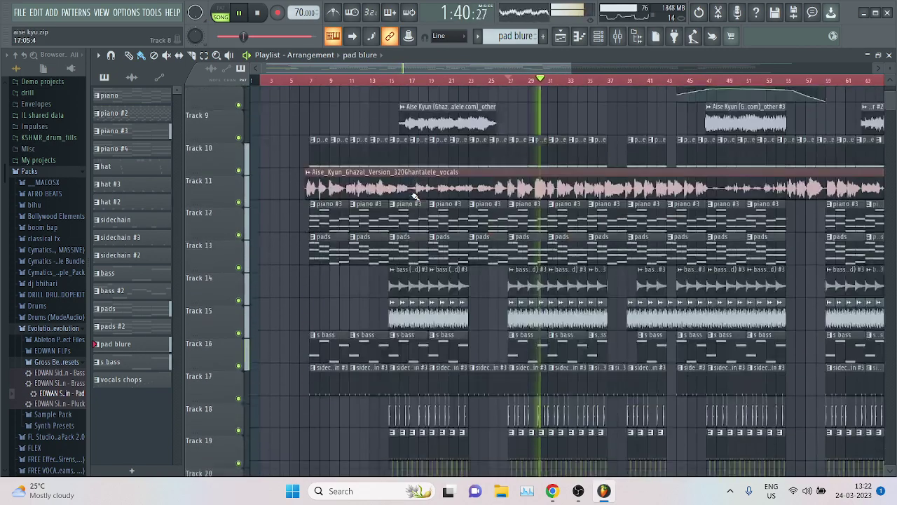
scroll(414, 196, "down", 13)
scroll(414, 196, "up", 7)
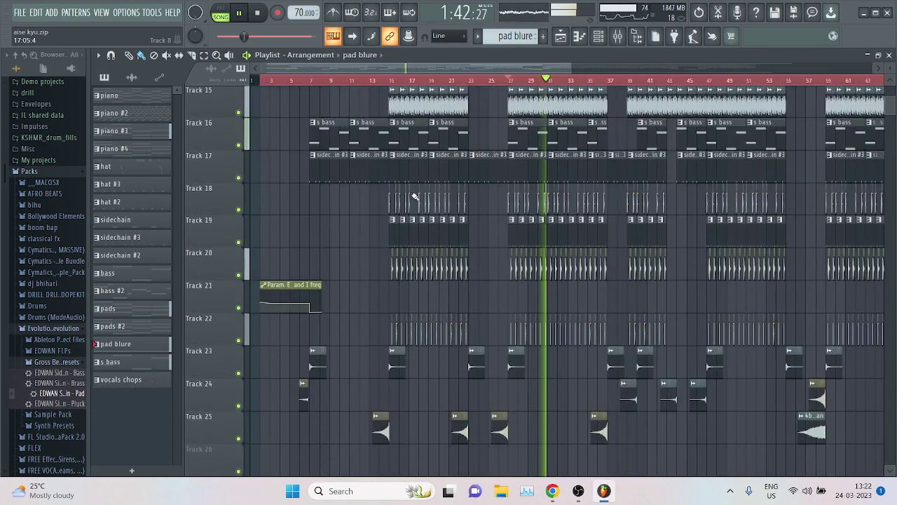
scroll(414, 196, "up", 3)
Step: Audition the section changes by jumping playback of the full mix to bar 39, bar 44 and bar 47
left_click(628, 79)
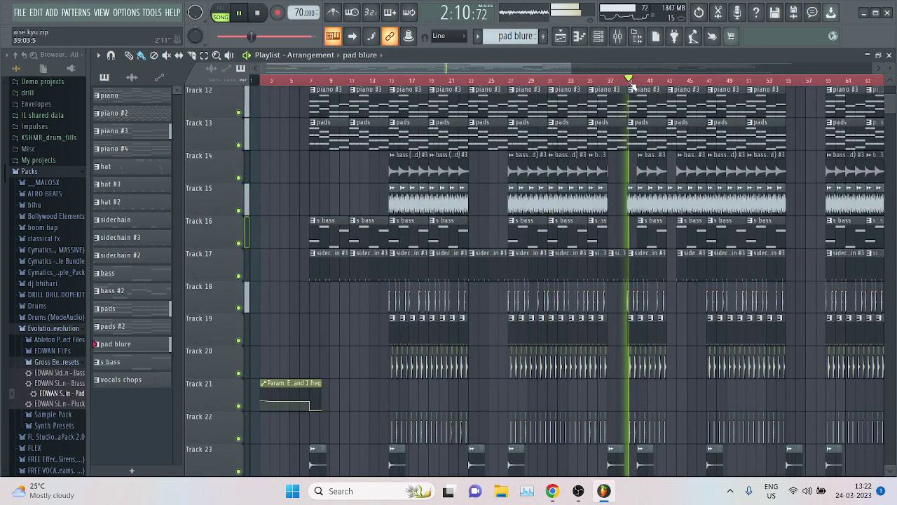
scroll(654, 82, "up", 3)
left_click(656, 80)
scroll(665, 81, "down", 3)
left_click(684, 80)
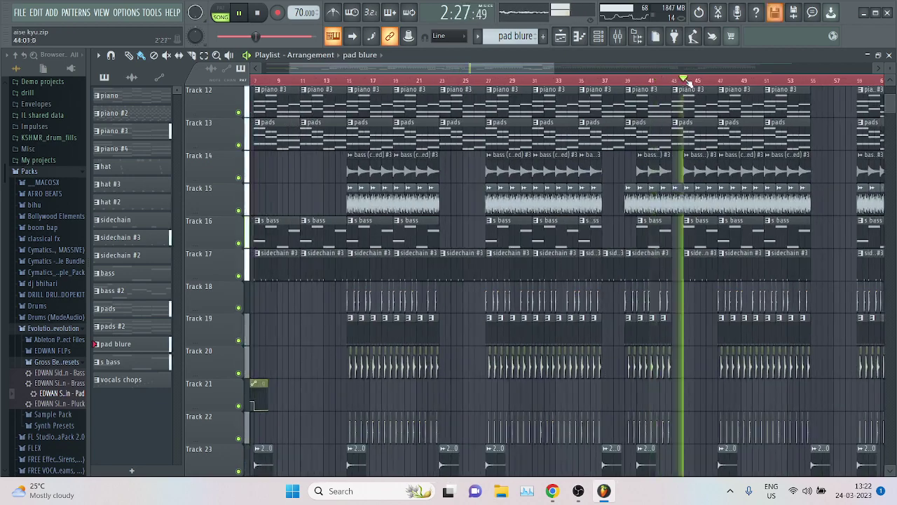
left_click(725, 80)
scroll(726, 82, "down", 2)
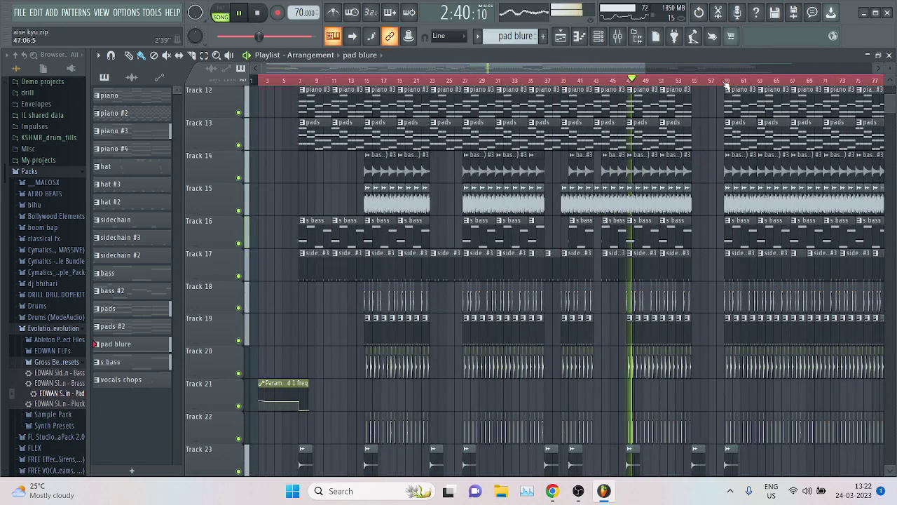
Step: Solo the Aise Kyun "other" stem on Track 9 and play it from bar 47
scroll(700, 154, "up", 3)
scroll(666, 86, "up", 2)
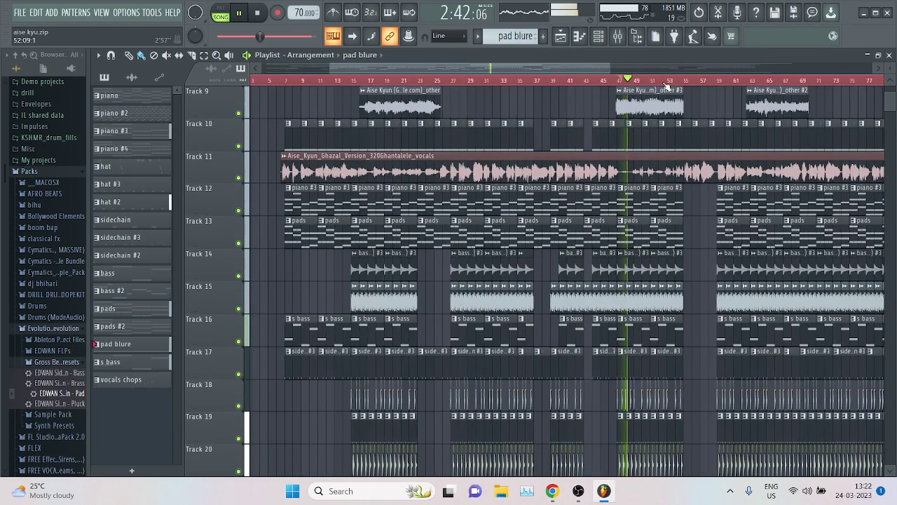
scroll(667, 86, "up", 5)
key("space")
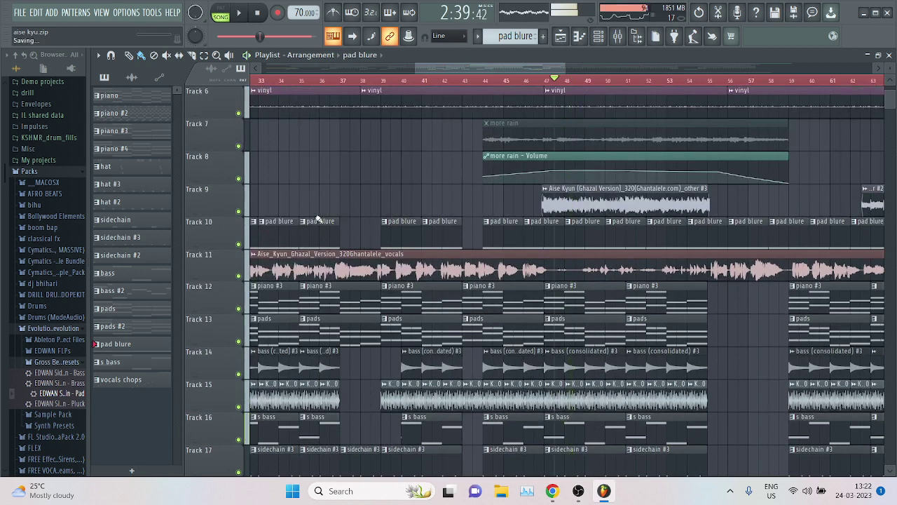
right_click(247, 211)
key("space")
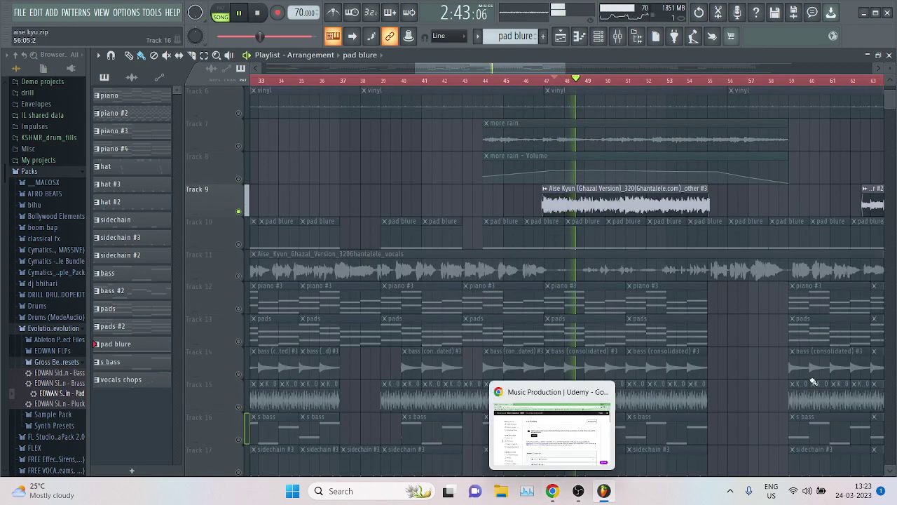
Step: Reactivate all playlist tracks, play the full mix briefly from around bar 59 and stop playback
right_click(242, 178)
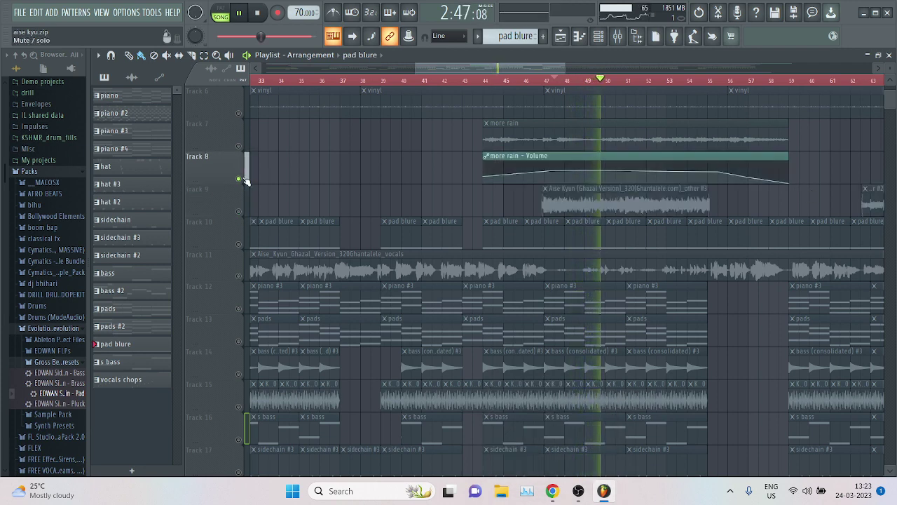
right_click(242, 179)
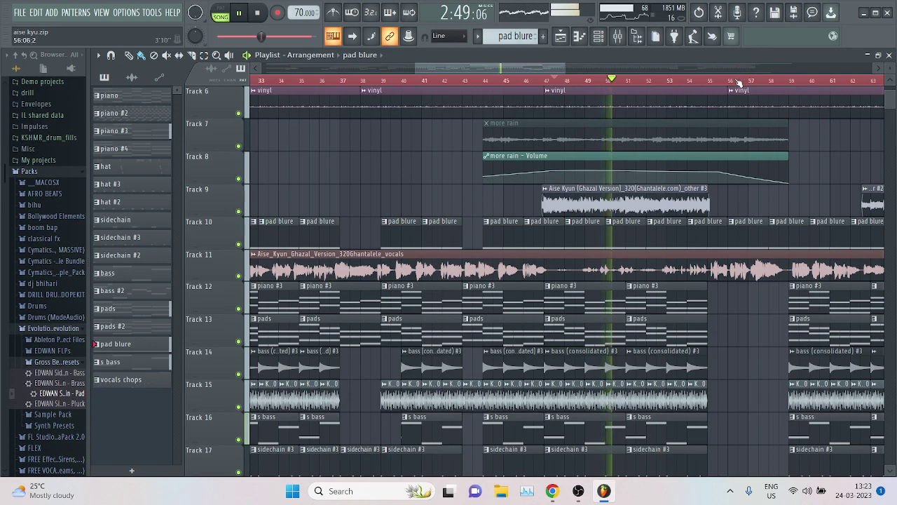
left_click(800, 83)
scroll(789, 77, "down", 4)
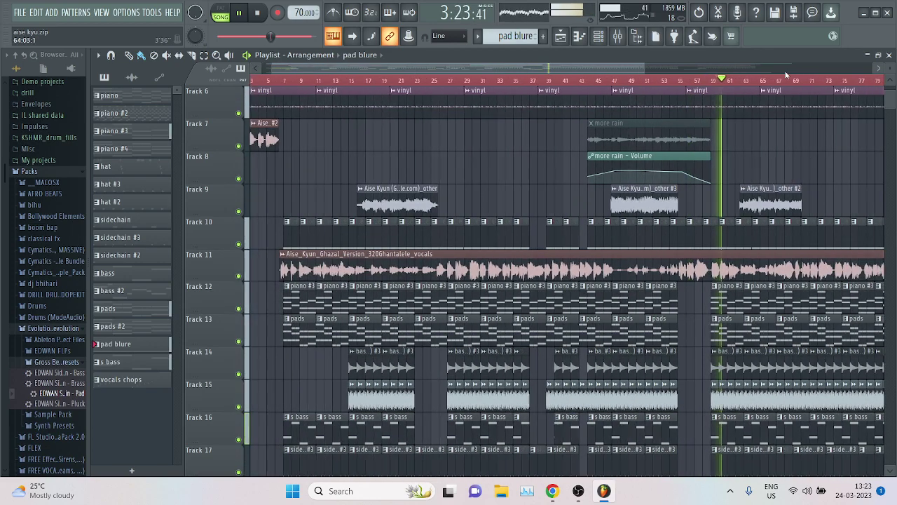
key("space")
Step: Review the whole arrangement up to its end past bar 101, checking Tracks 1 to 25
scroll(767, 83, "down", 2)
scroll(767, 83, "down", 2)
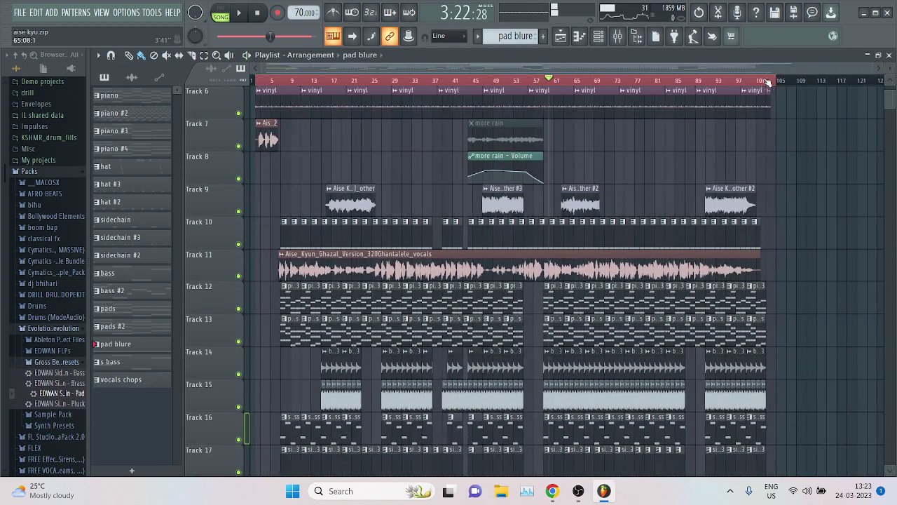
scroll(600, 163, "down", 3)
scroll(601, 164, "down", 3)
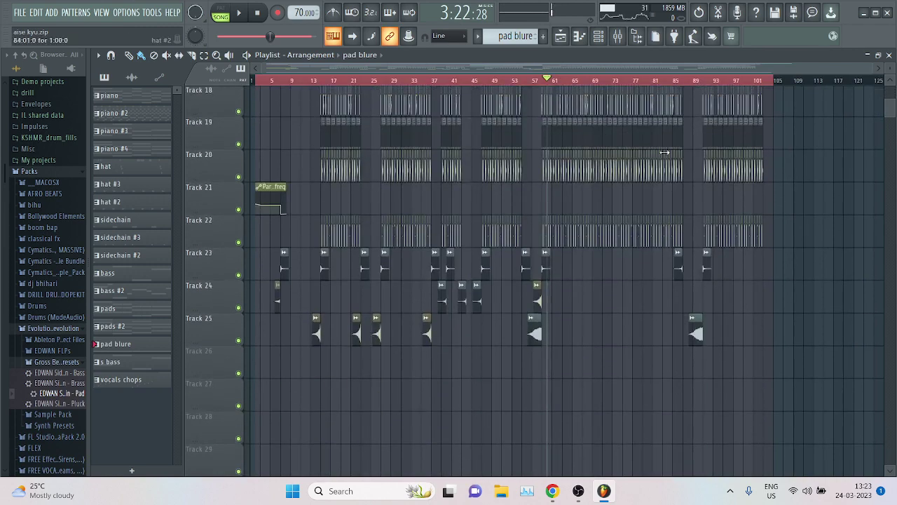
scroll(466, 162, "up", 6)
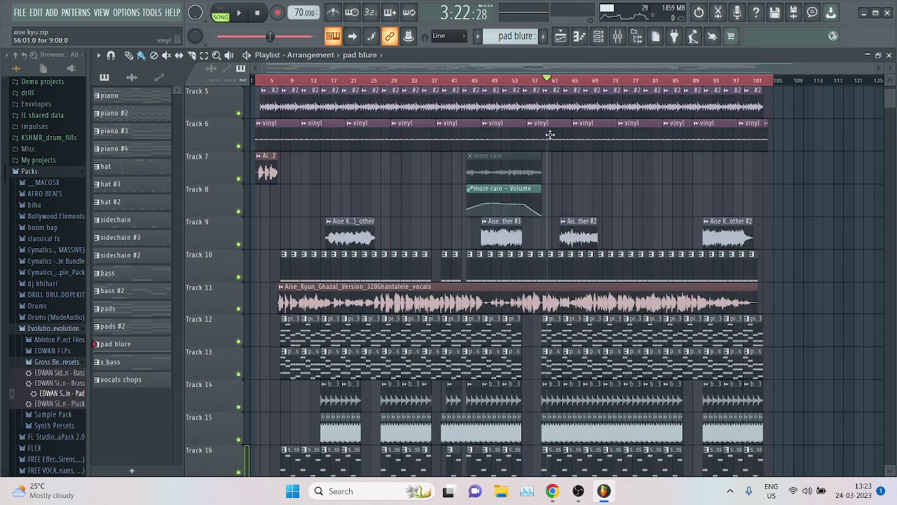
scroll(551, 133, "up", 2)
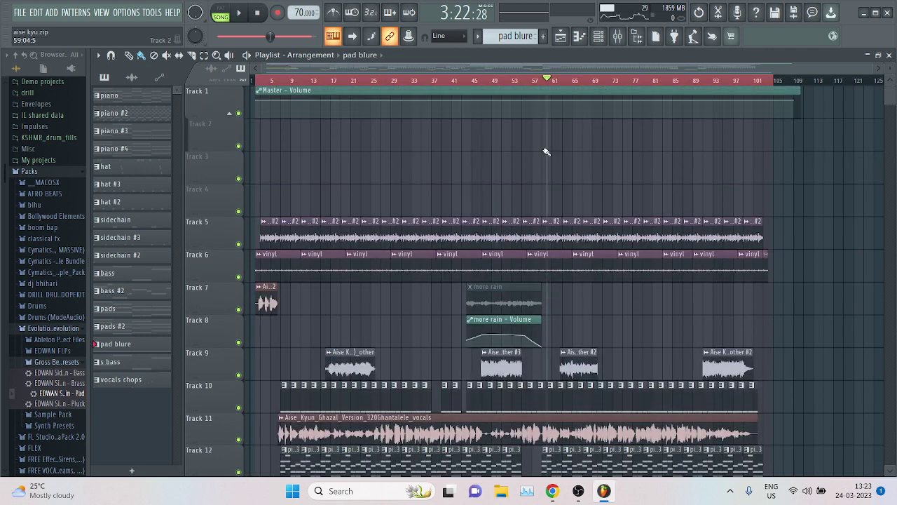
scroll(547, 152, "down", 2)
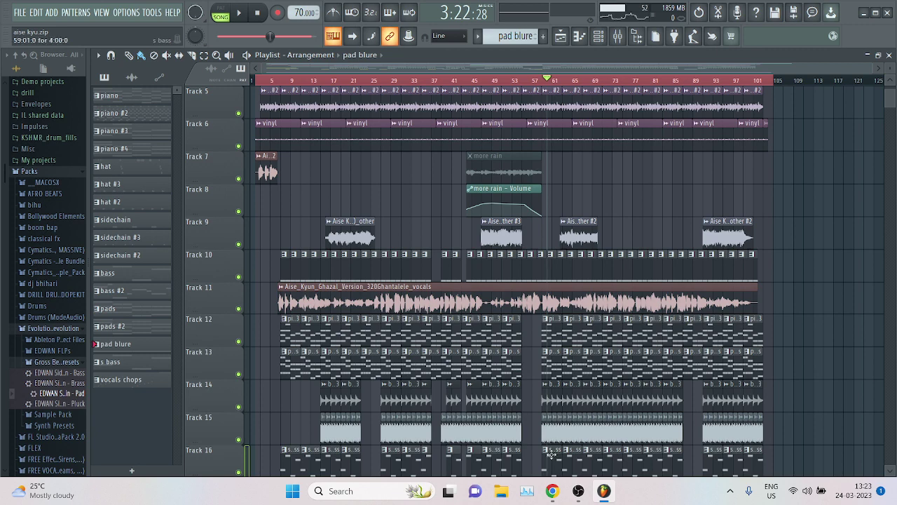
left_click(578, 494)
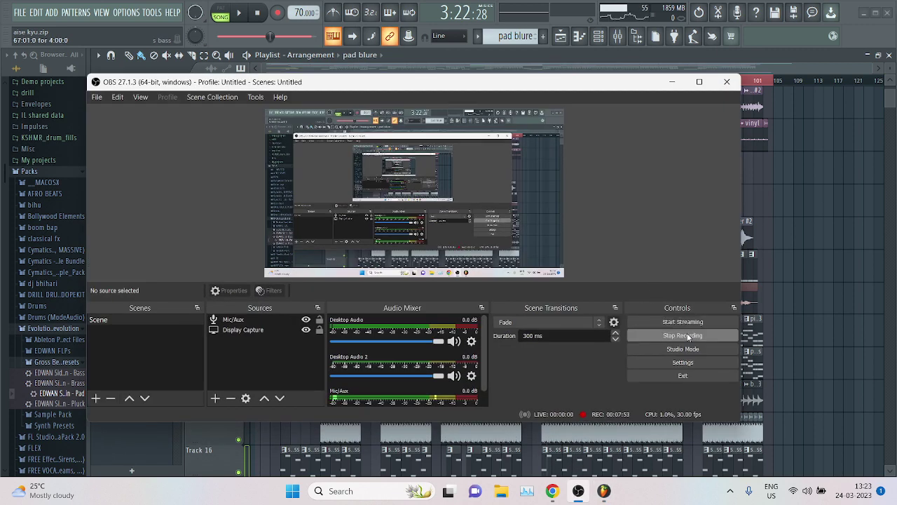